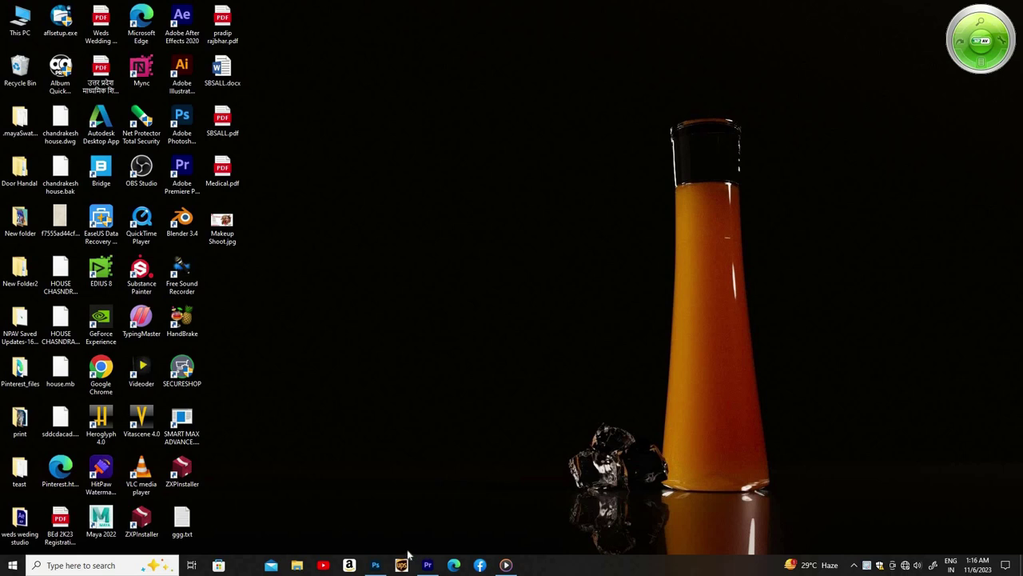
# Step: Bring back the Photoshop window showing the blank 1920×1080 Untitled-2 document
pyautogui.hotkey('alt', 'Tab')
pyautogui.hotkey('alt', 'Tab')
pyautogui.hotkey('alt', 'Tab')
pyautogui.hotkey('alt', 'Tab')
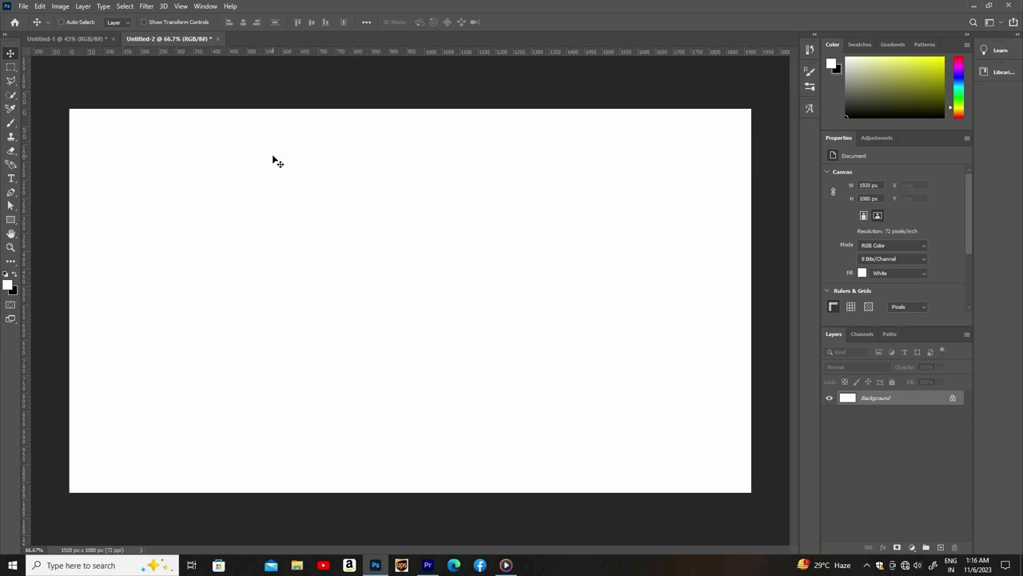
# Step: Zoom in on the blank canvas, then minimize Photoshop to reveal the desktop
pyautogui.hotkey('ctrl', '+')
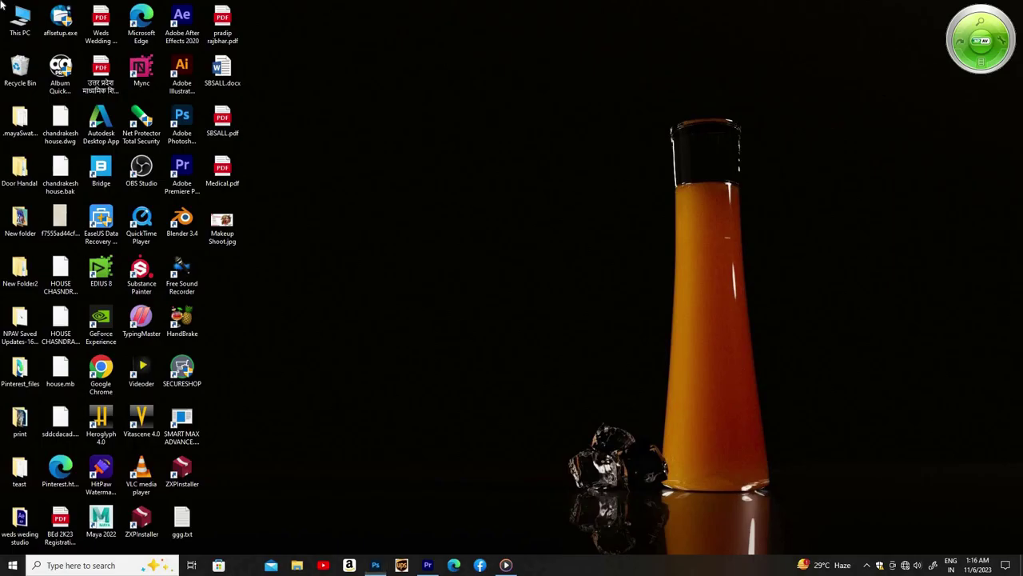
pyautogui.press('super+d')
# Step: Open This PC and browse to the Downloads folder
pyautogui.doubleClick(31, 35)
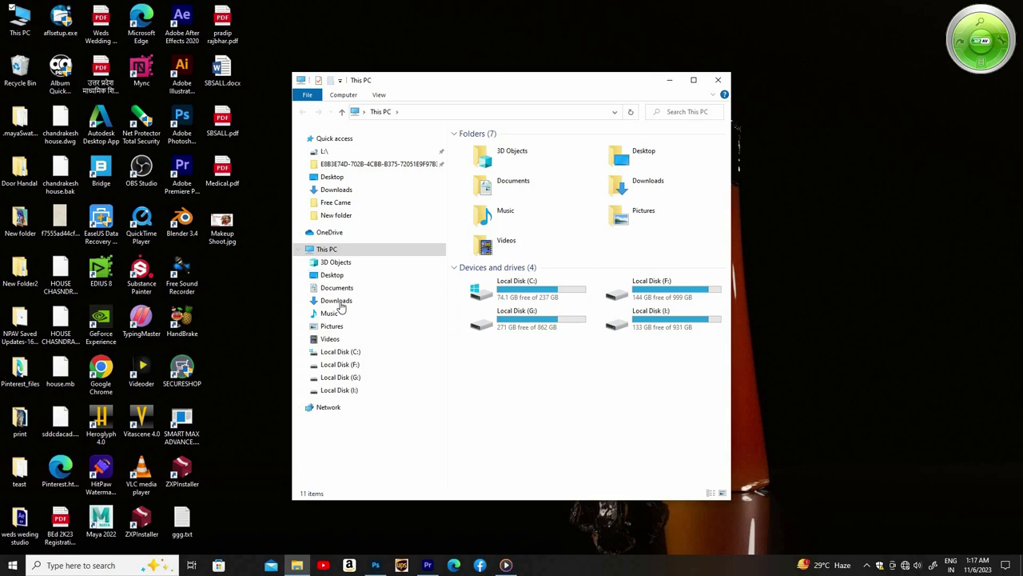
pyautogui.click(331, 275)
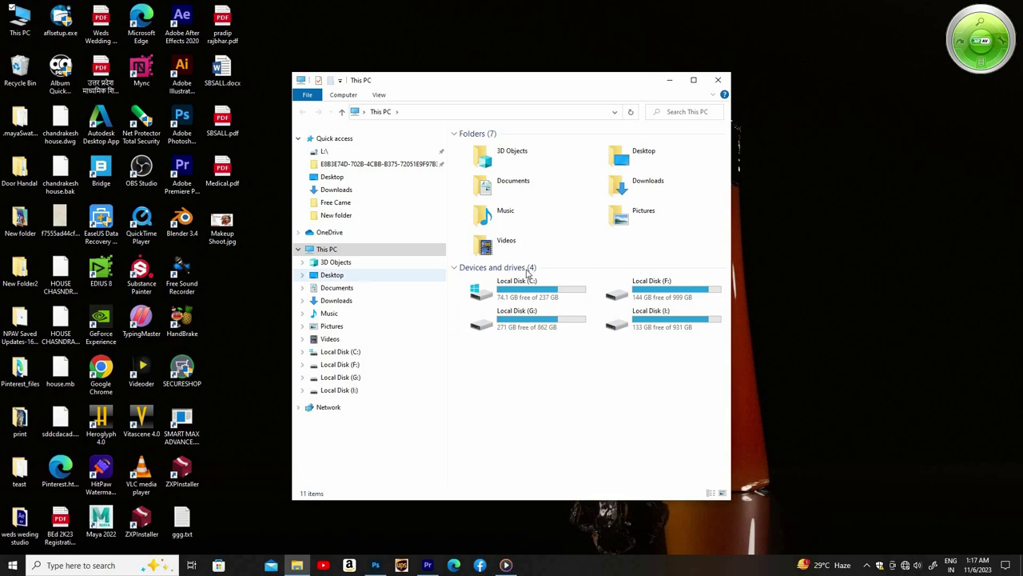
pyautogui.click(336, 300)
pyautogui.scroll(-5, 570, 265)
pyautogui.scroll(3, 570, 265)
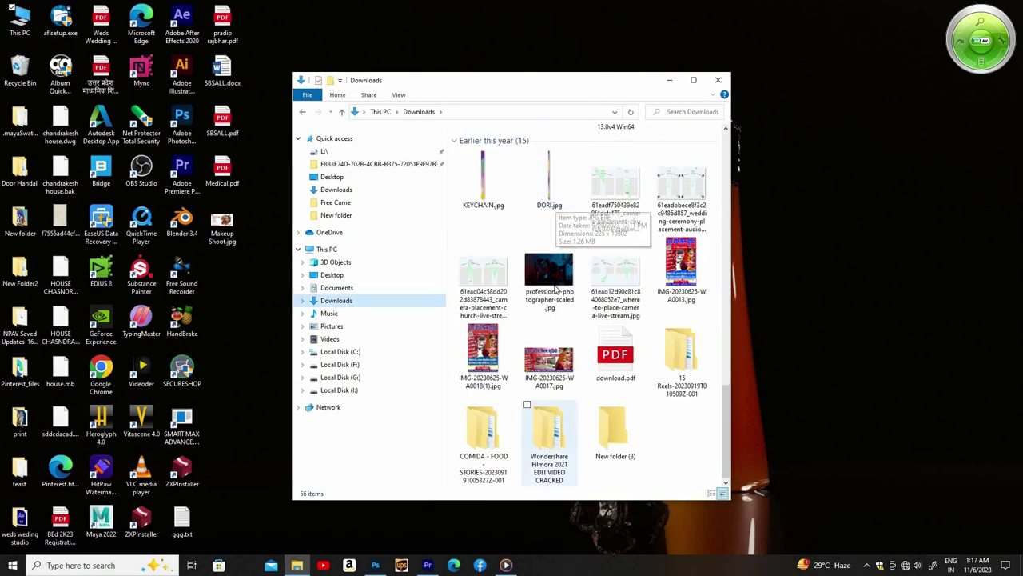
pyautogui.scroll(3, 539, 356)
pyautogui.scroll(-3, 539, 356)
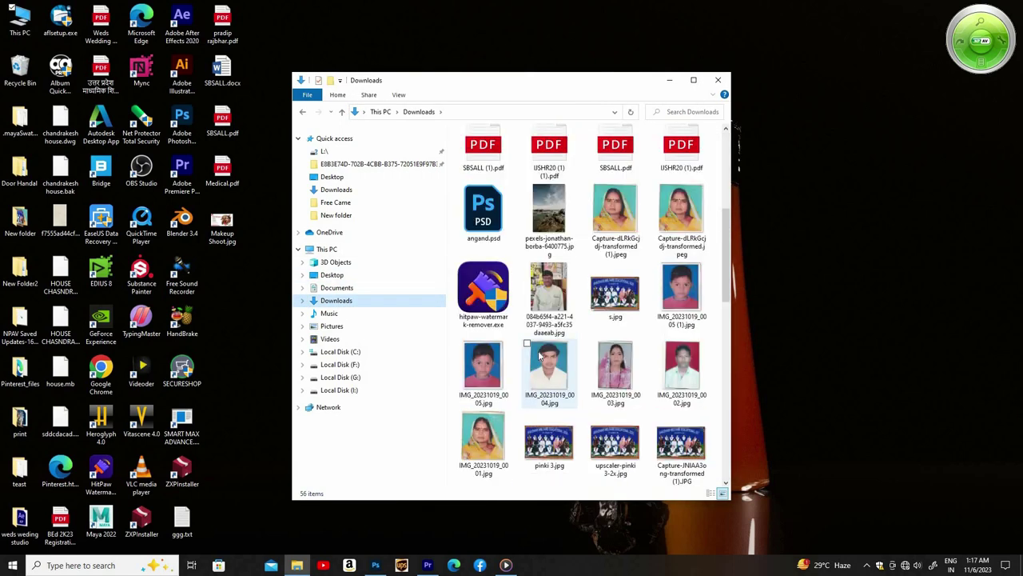
pyautogui.scroll(3, 539, 356)
pyautogui.scroll(-5, 539, 356)
pyautogui.scroll(-5, 539, 356)
pyautogui.scroll(-1, 539, 356)
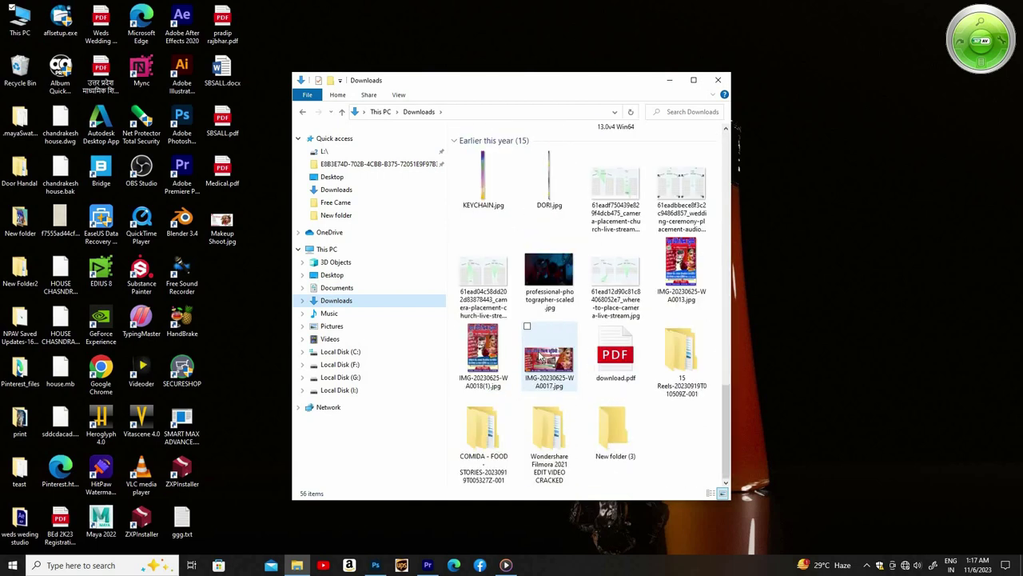
pyautogui.scroll(5, 540, 355)
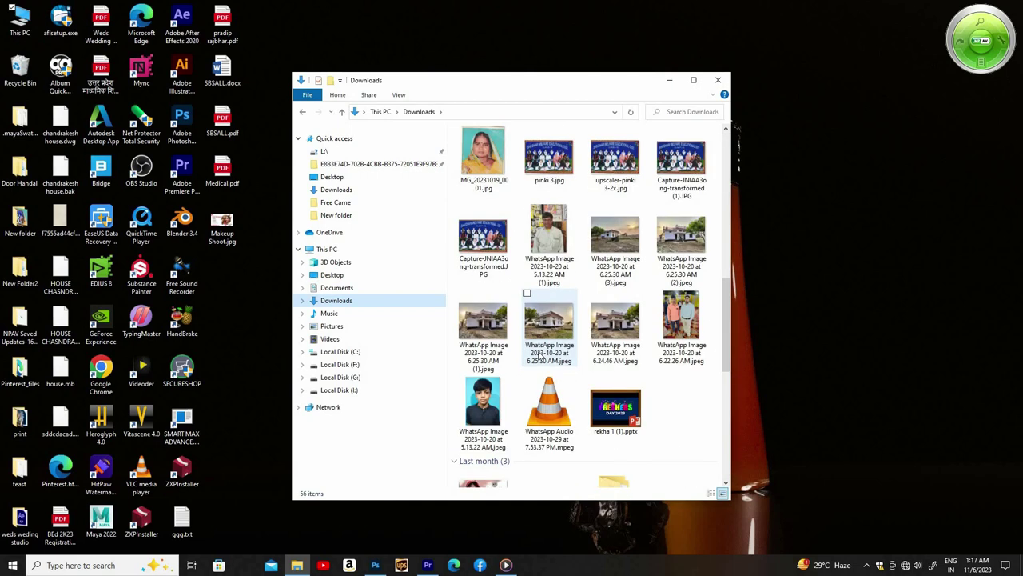
# Step: Maximize Downloads and drag pexels-ankur-kumar-3872614.jpg toward Photoshop
pyautogui.click(693, 80)
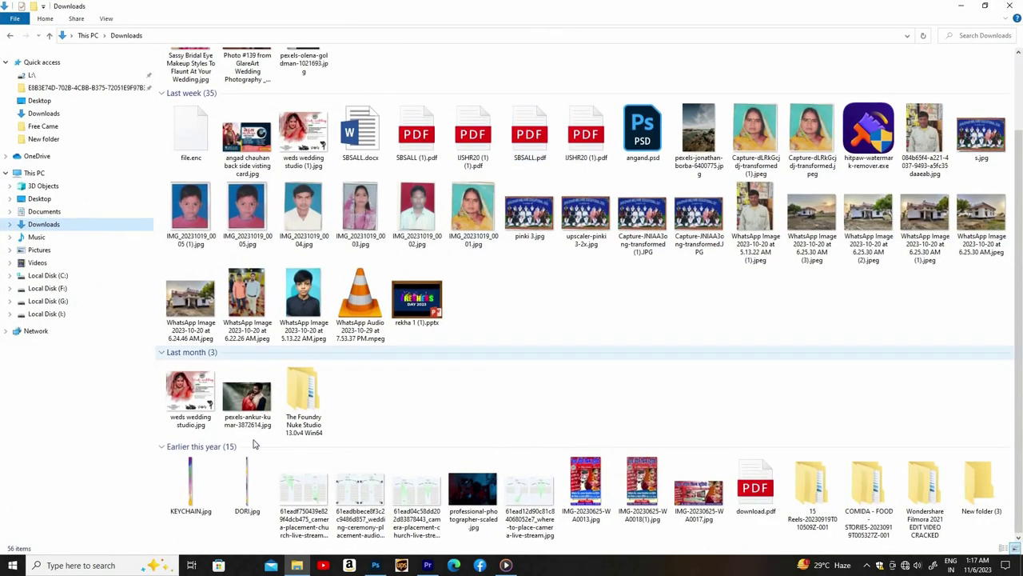
pyautogui.click(247, 395)
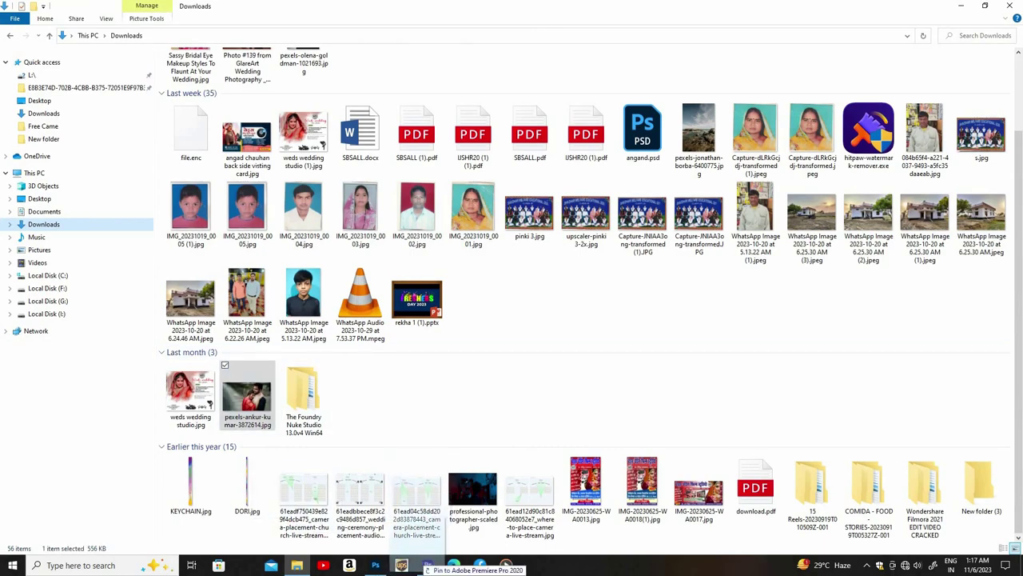
pyautogui.moveTo(428, 569); pyautogui.dragTo(25, 187)
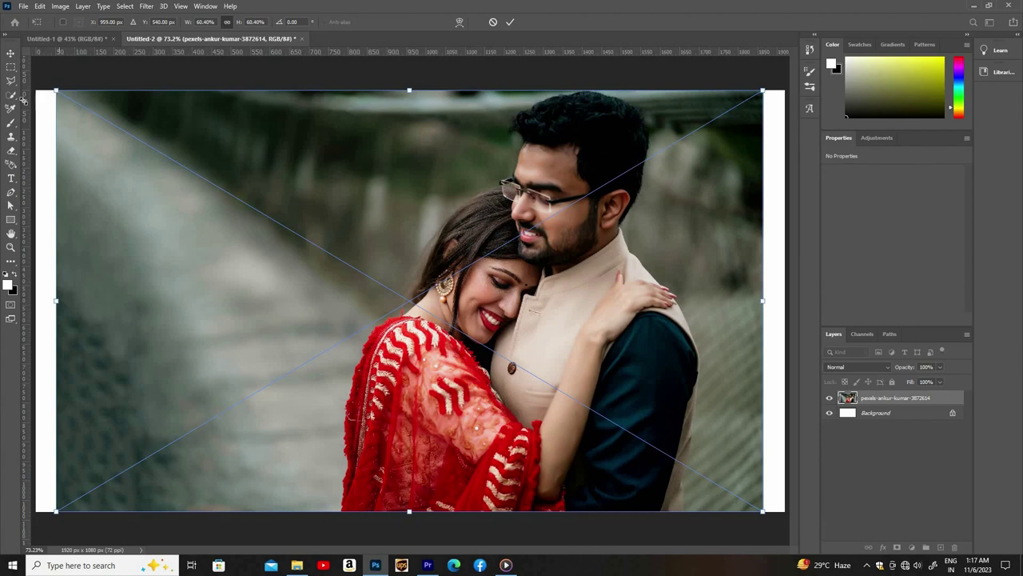
# Step: Scale the placed couple photo to fill the canvas (1966 × 1172 px) and rasterize it
pyautogui.moveTo(165, 280); pyautogui.dragTo(785, 318)
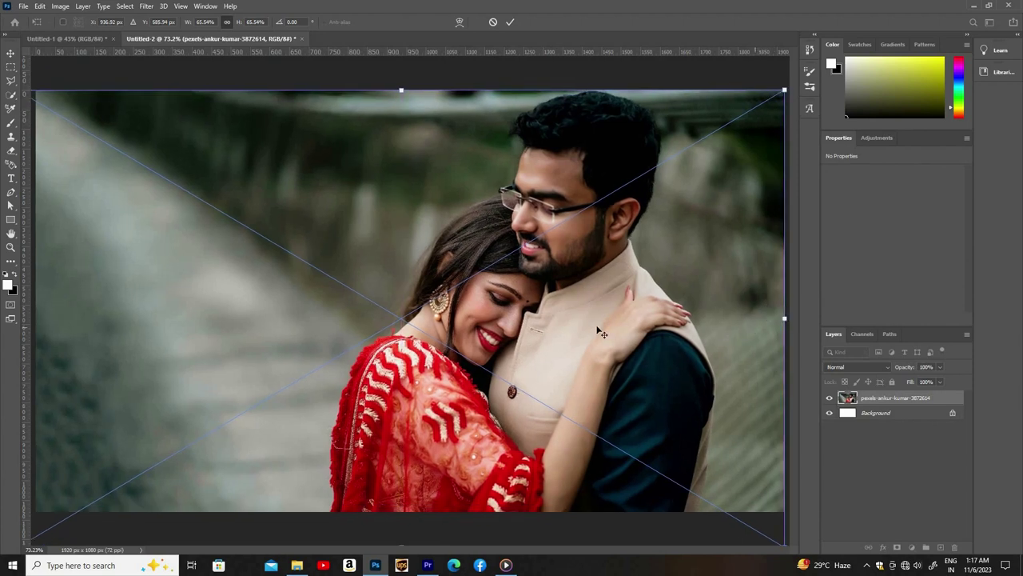
pyautogui.press('Return')
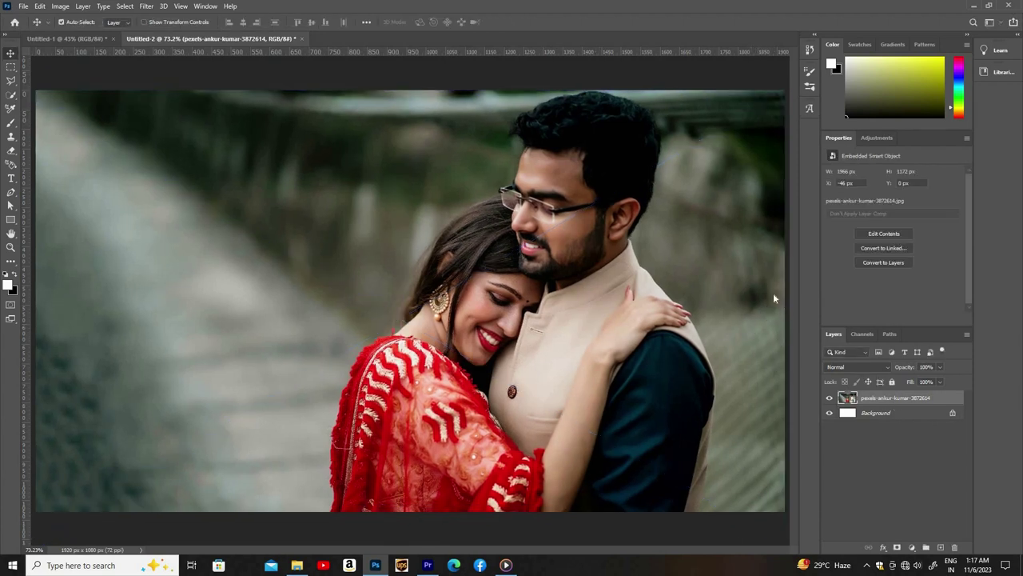
pyautogui.rightClick(774, 293)
pyautogui.click(774, 288)
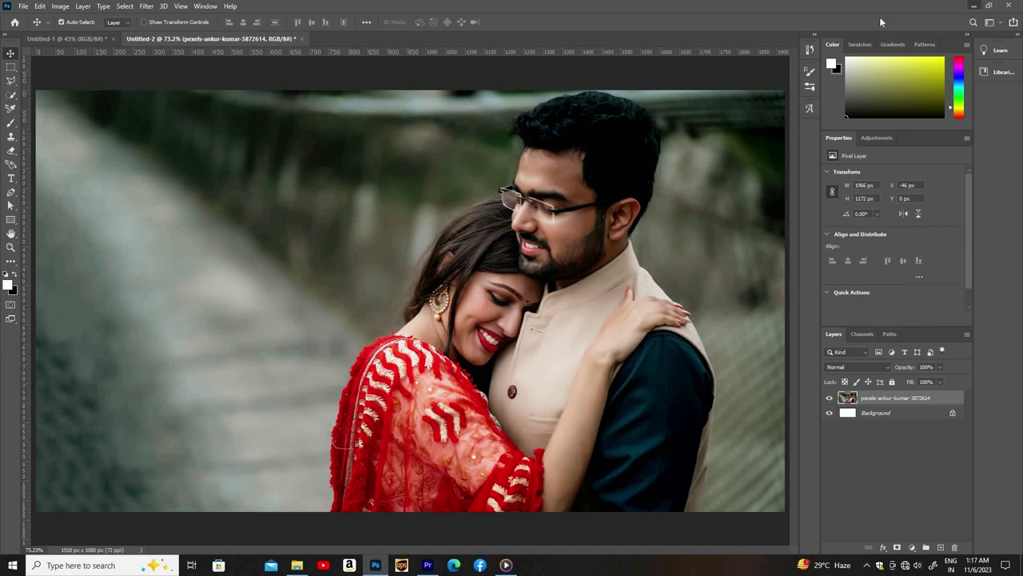
pyautogui.click(975, 6)
# Step: Drag the Sassy Bridal Eye Makeup photo from Downloads into the Photoshop document and place it
pyautogui.hotkey('alt', 'Tab')
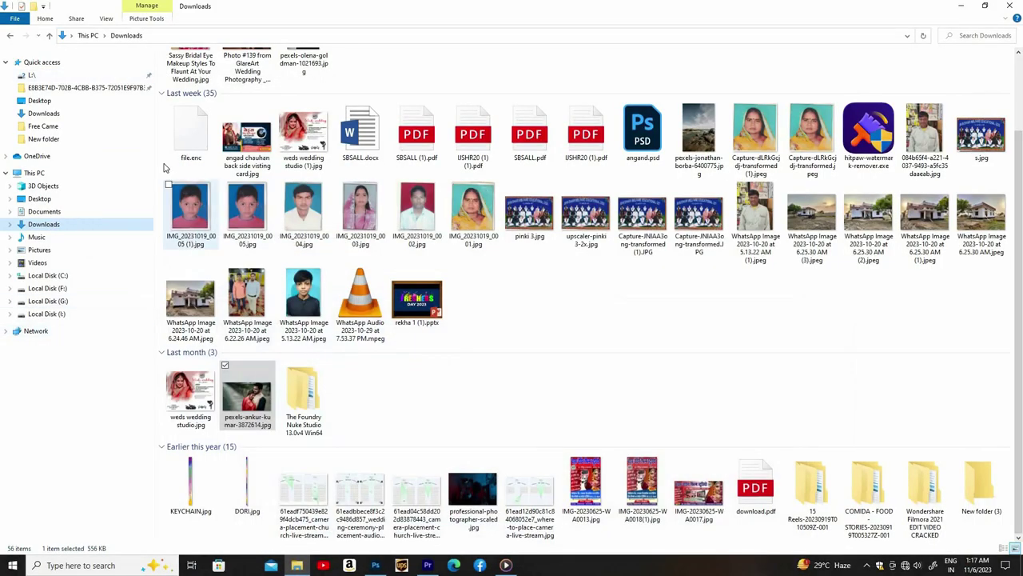
pyautogui.scroll(1, 191, 104)
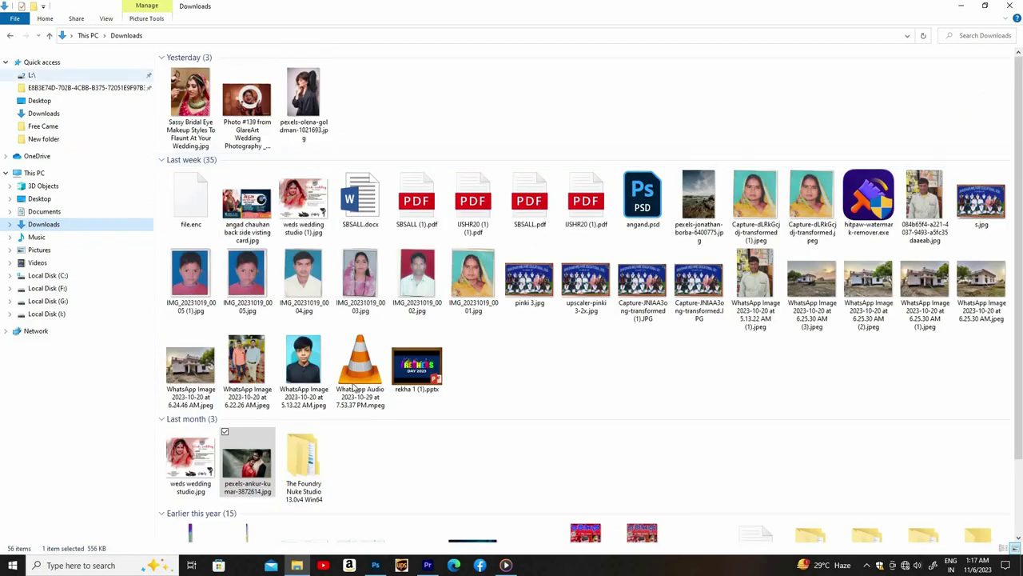
pyautogui.moveTo(190, 104); pyautogui.dragTo(432, 562)
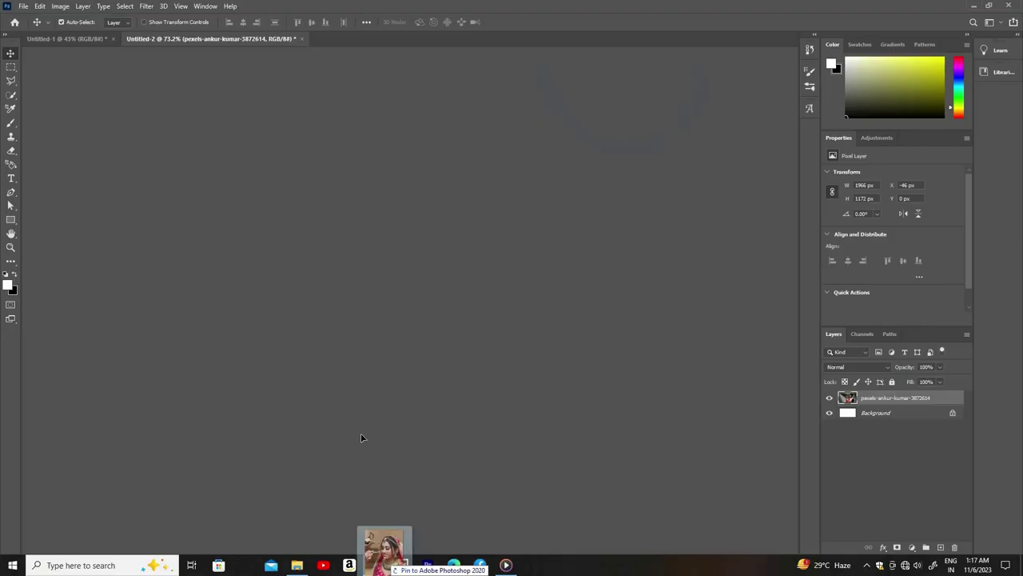
pyautogui.moveTo(432, 563)
pyautogui.mouseDown()
pyautogui.moveTo(503, 107)
pyautogui.moveTo(586, 98)
pyautogui.mouseUp()
pyautogui.press('Return')
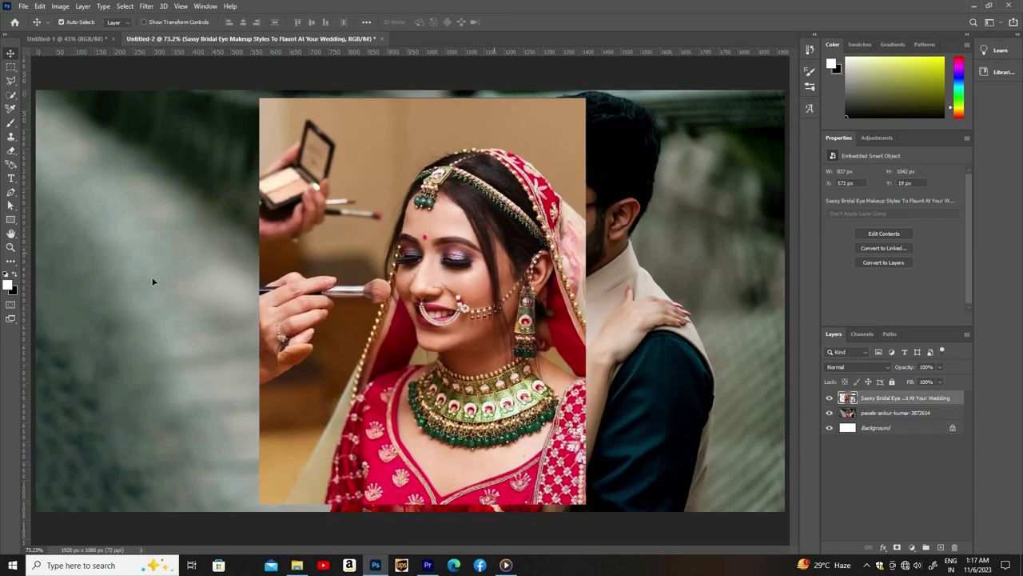
# Step: Shift the bridal photo left, shrink the couple photo to 73.61%, and reorder the layers
pyautogui.moveTo(413, 274)
pyautogui.mouseDown()
pyautogui.moveTo(164, 257)
pyautogui.moveTo(456, 254)
pyautogui.mouseUp()
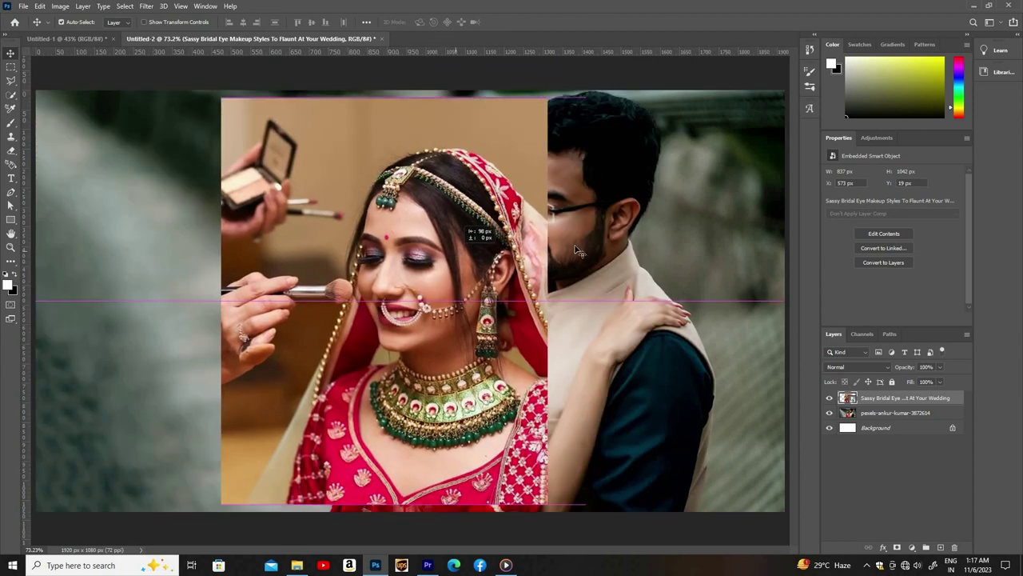
pyautogui.click(651, 368)
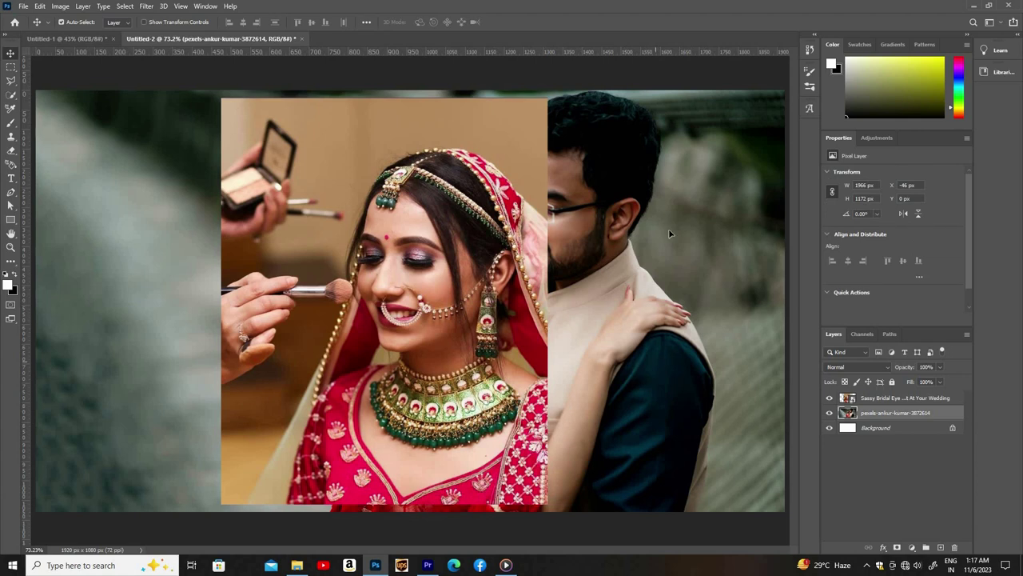
pyautogui.hotkey('ctrl', 't')
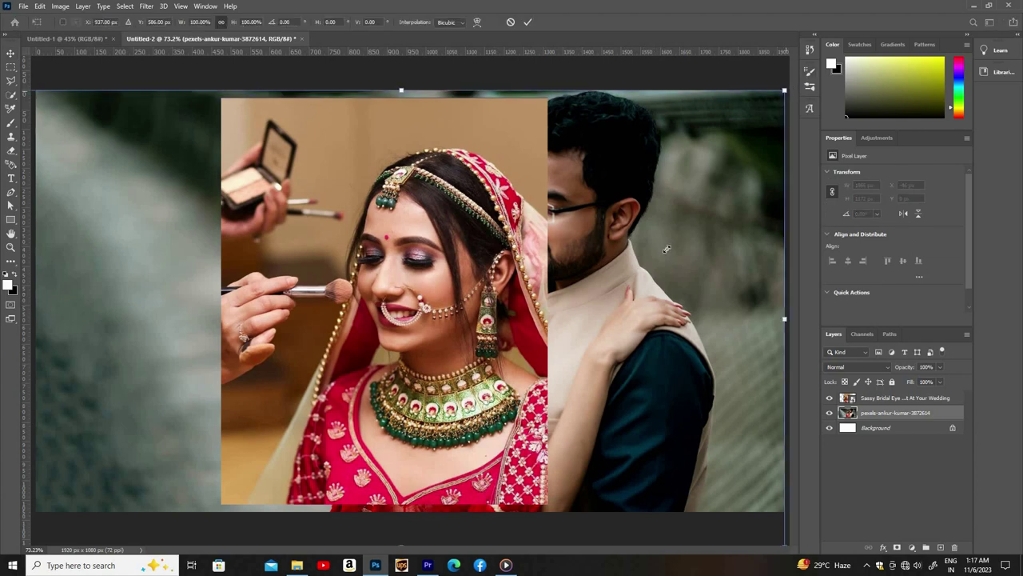
pyautogui.moveTo(785, 91); pyautogui.dragTo(582, 212)
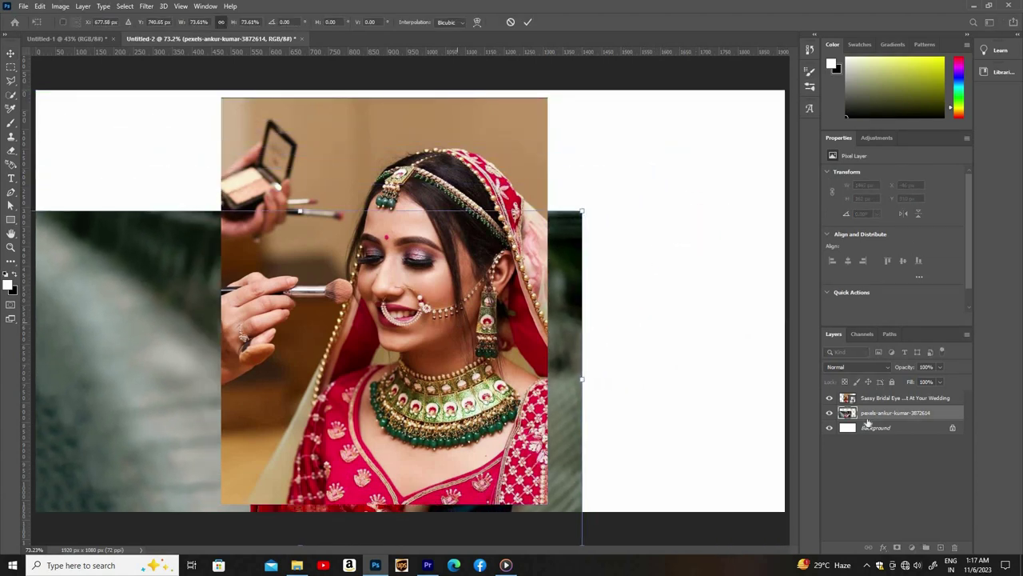
pyautogui.press('Return')
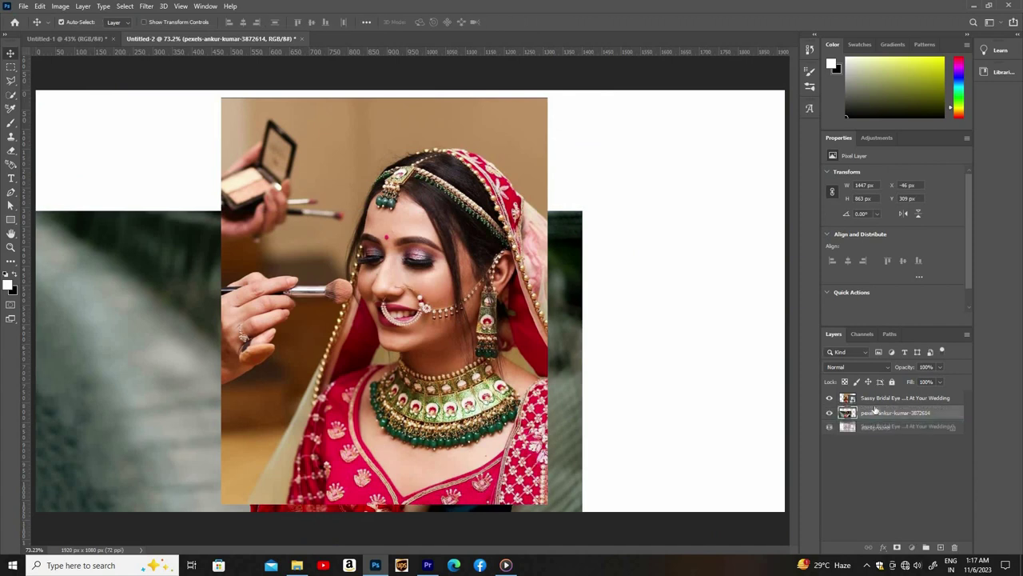
pyautogui.moveTo(880, 399)
pyautogui.mouseDown()
pyautogui.moveTo(582, 355)
pyautogui.moveTo(830, 400)
pyautogui.mouseUp()
# Step: Enlarge the bridal photo to 1004 × 1250 px, then move the couple photo over her lower part
pyautogui.click(830, 400)
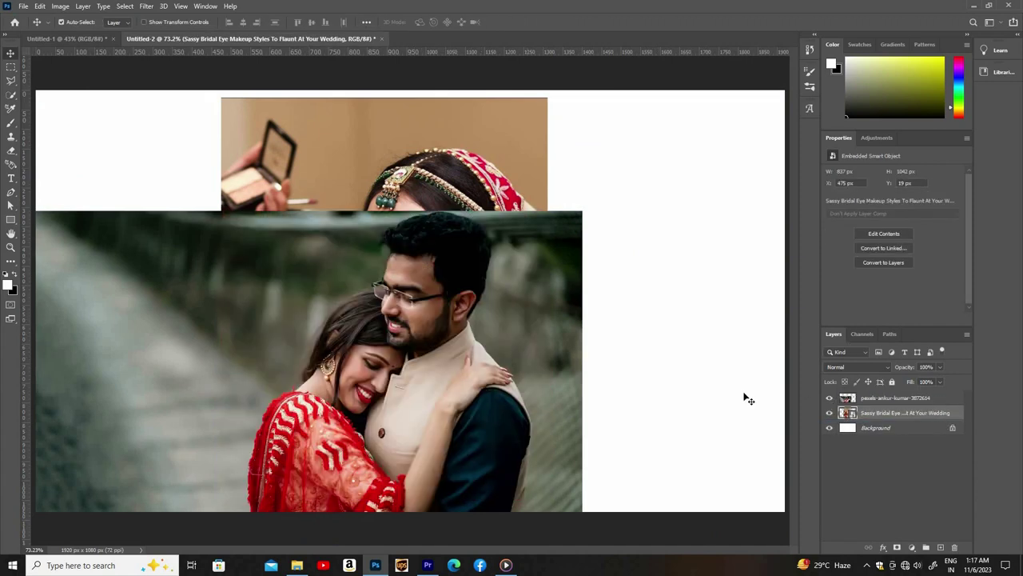
pyautogui.moveTo(430, 378); pyautogui.dragTo(491, 370)
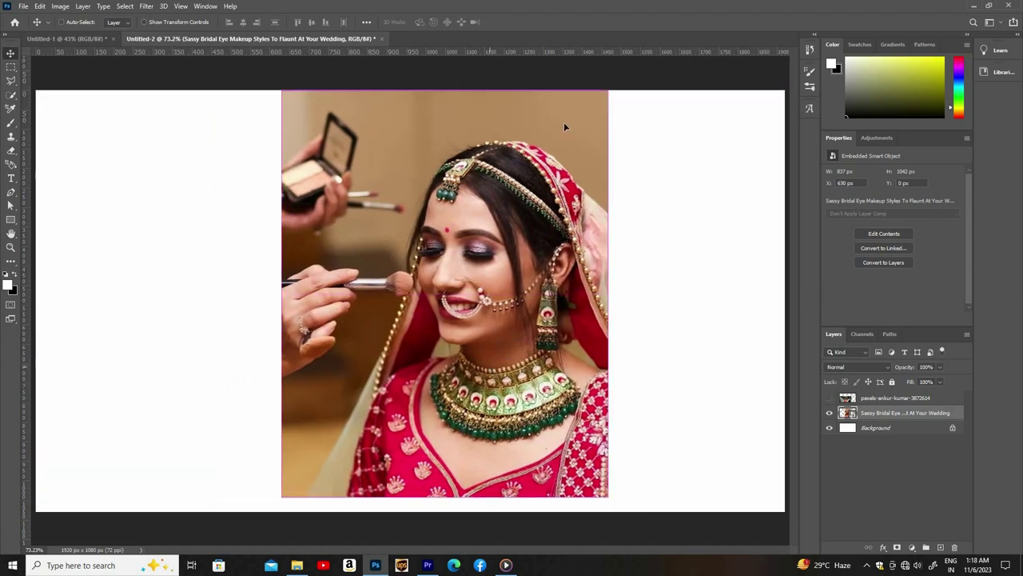
pyautogui.hotkey('ctrl', 't')
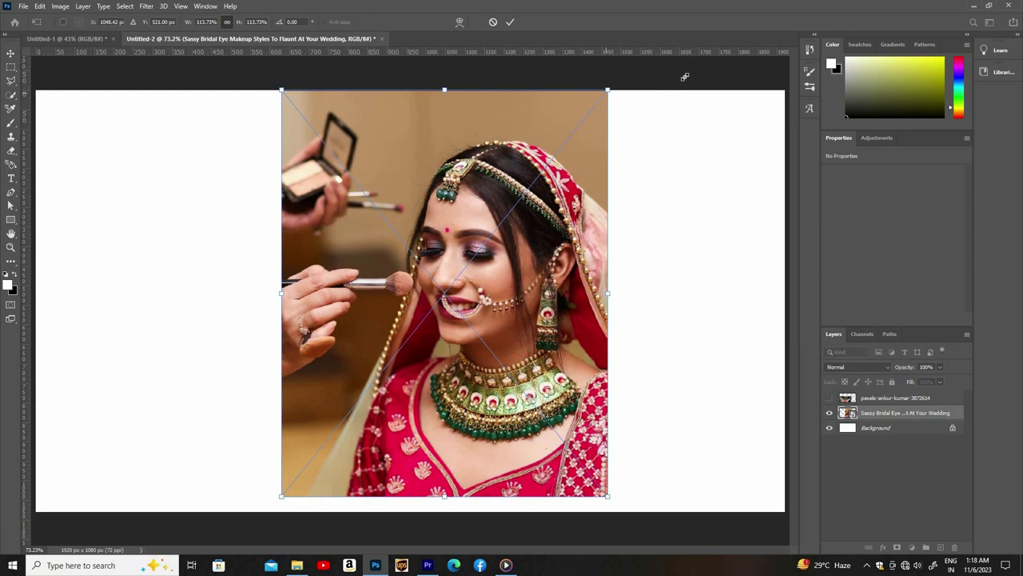
pyautogui.moveTo(608, 90); pyautogui.dragTo(655, 56)
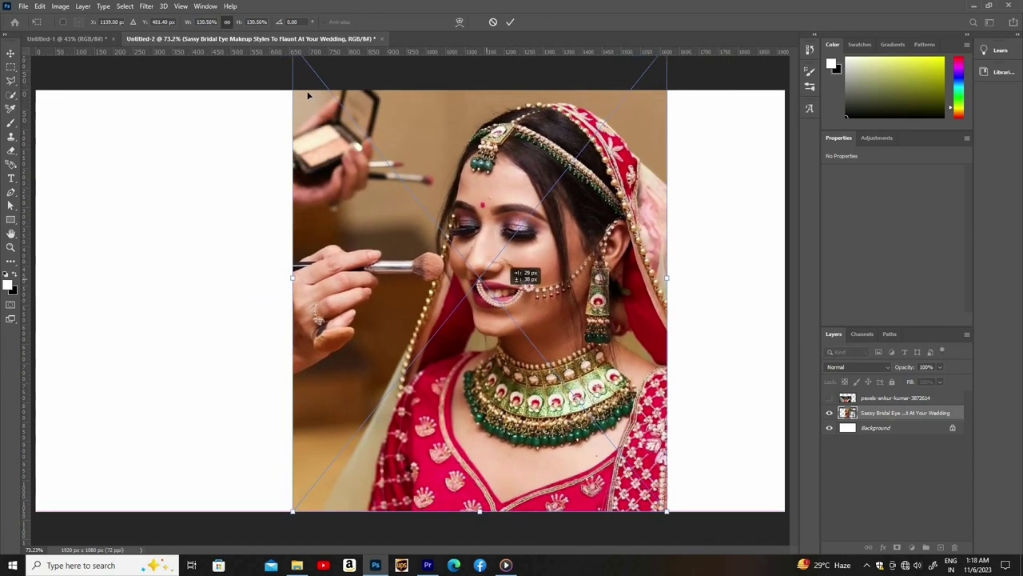
pyautogui.moveTo(510, 300); pyautogui.dragTo(531, 314)
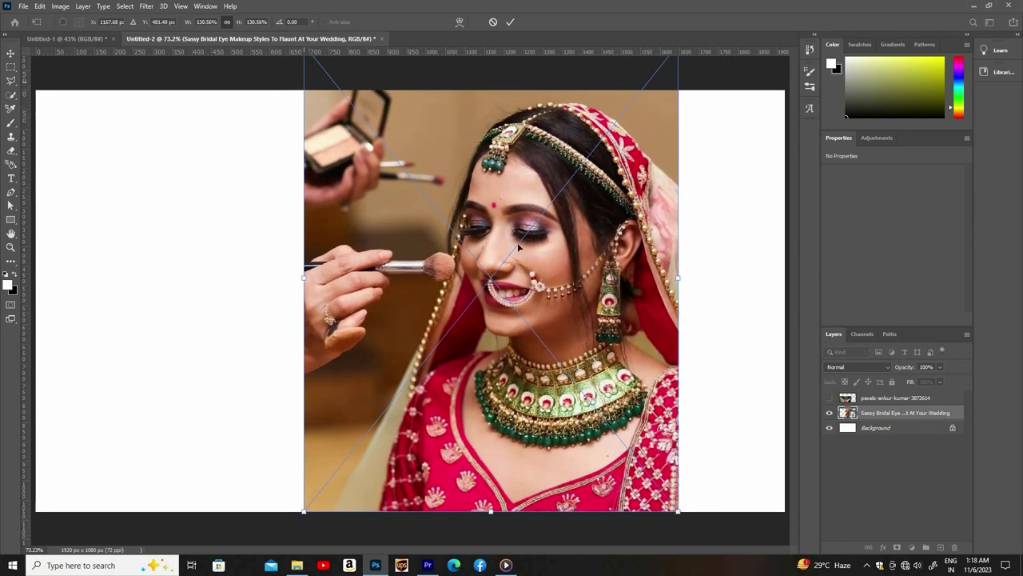
pyautogui.moveTo(287, 85); pyautogui.dragTo(271, 85)
pyautogui.moveTo(516, 243); pyautogui.dragTo(530, 249)
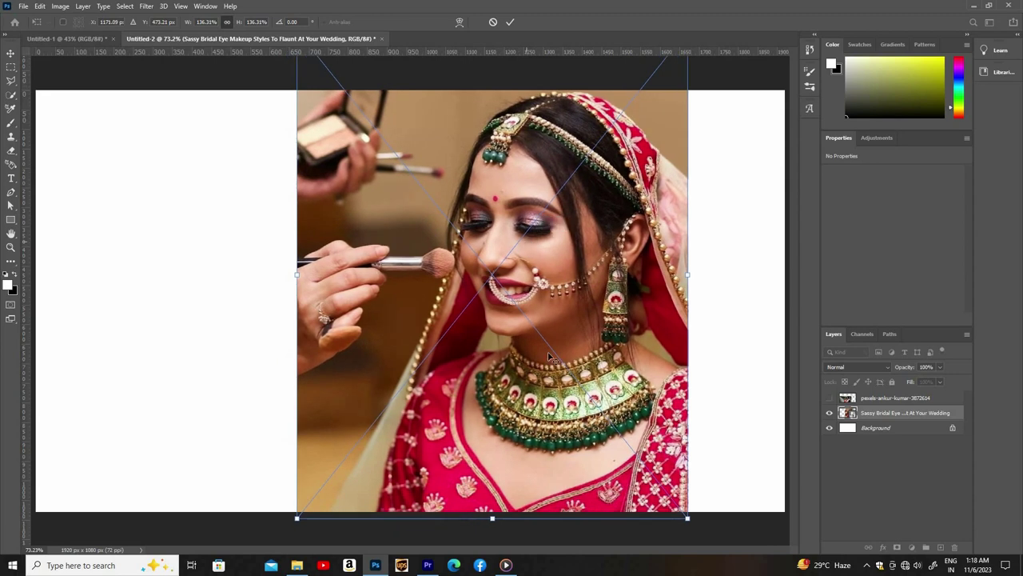
pyautogui.press('Return')
pyautogui.click(830, 397)
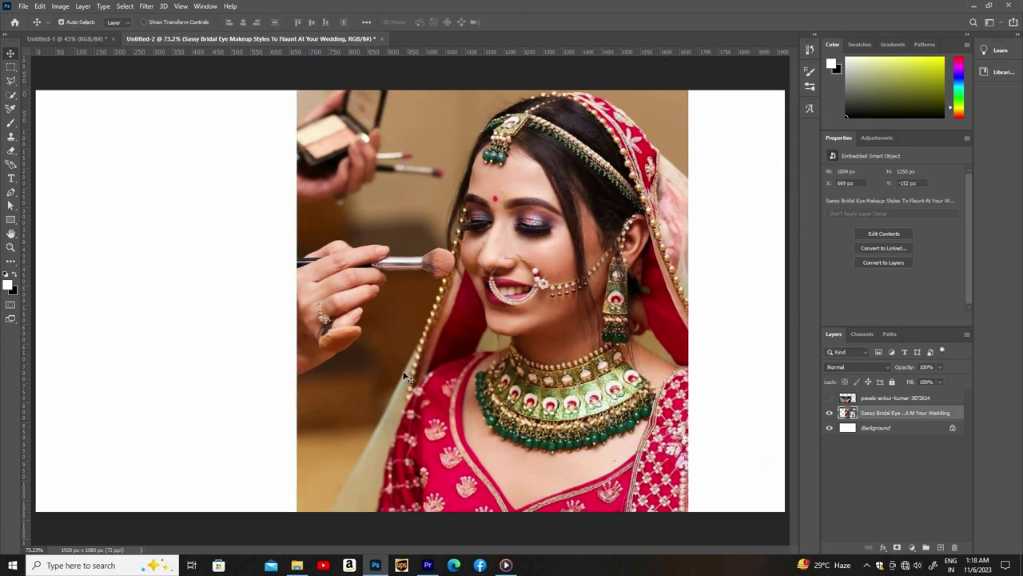
pyautogui.moveTo(445, 351)
pyautogui.mouseDown()
pyautogui.moveTo(521, 365)
pyautogui.moveTo(545, 342)
pyautogui.mouseUp()
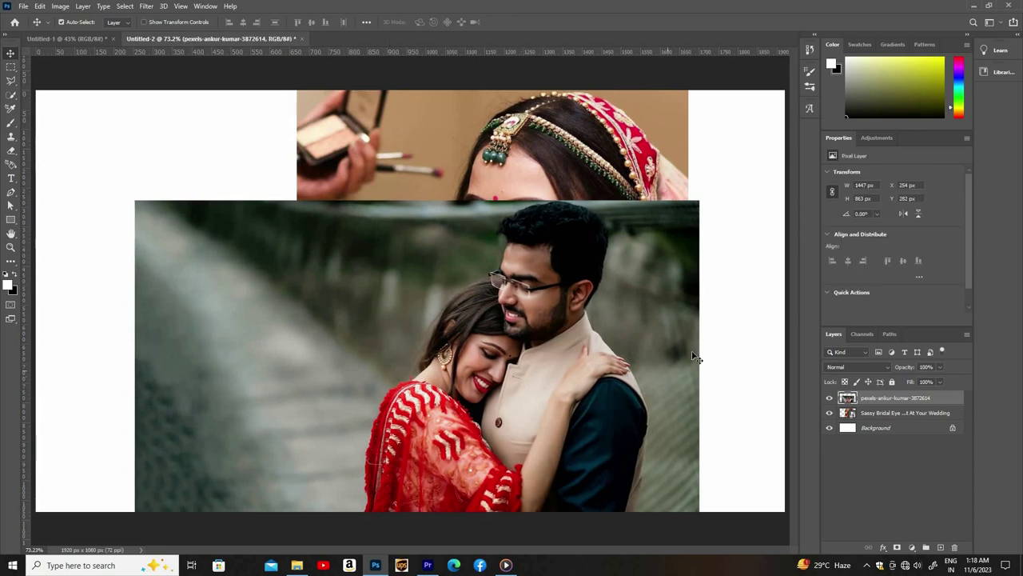
# Step: Preview the blend modes on the couple photo layer and settle on Lighter Color
pyautogui.click(855, 368)
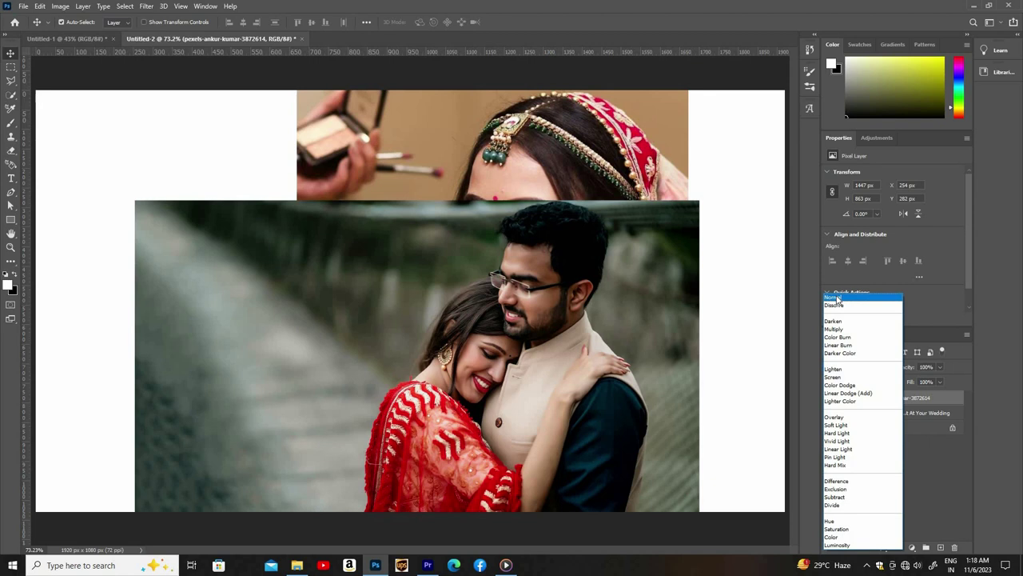
pyautogui.press('Down')
pyautogui.press('Down')
pyautogui.press('Down')
pyautogui.press('Down')
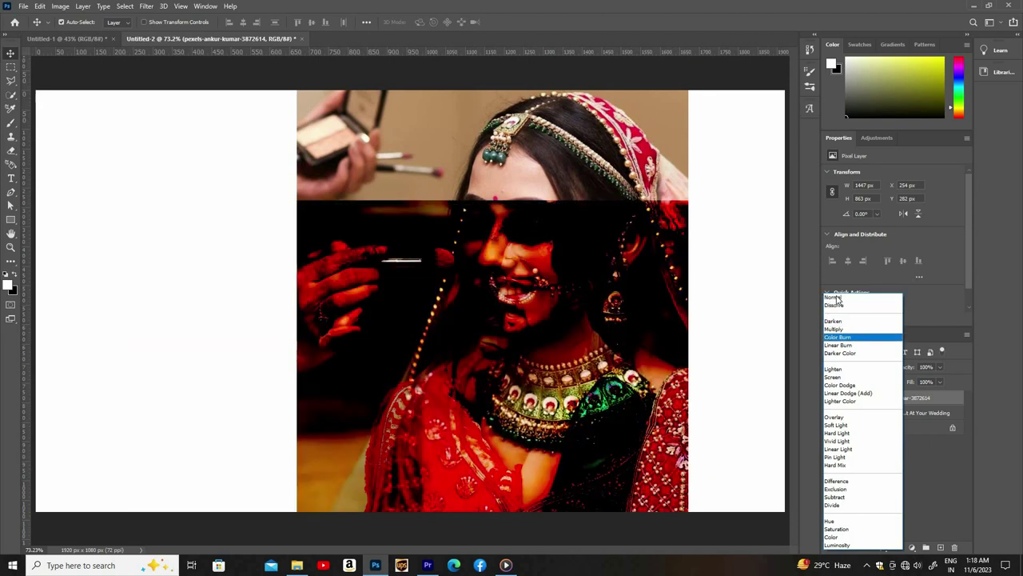
pyautogui.press('Down')
pyautogui.press('Down')
pyautogui.press('Down')
pyautogui.press('Down')
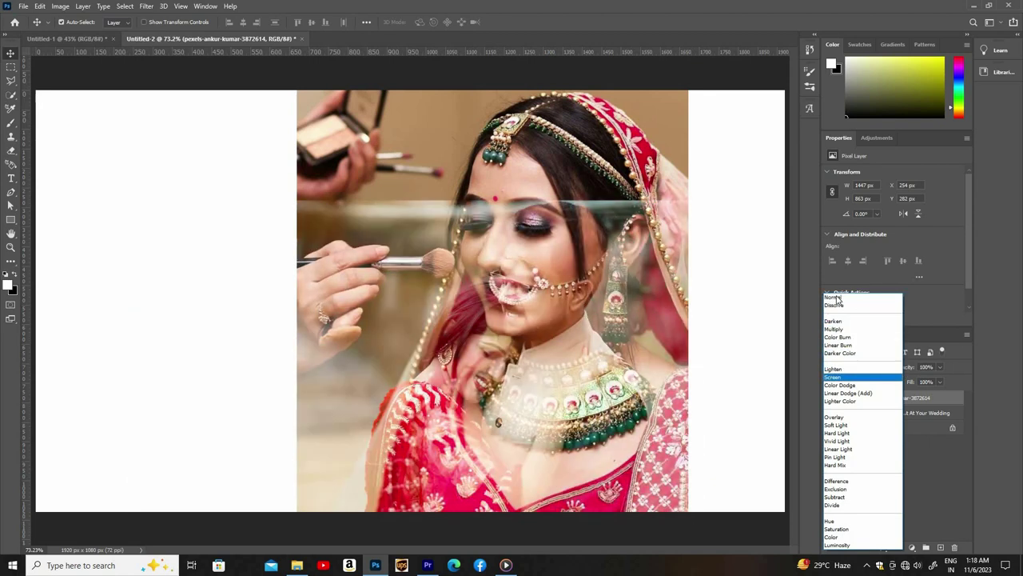
pyautogui.press('Down')
pyautogui.press('Down')
pyautogui.press('Down')
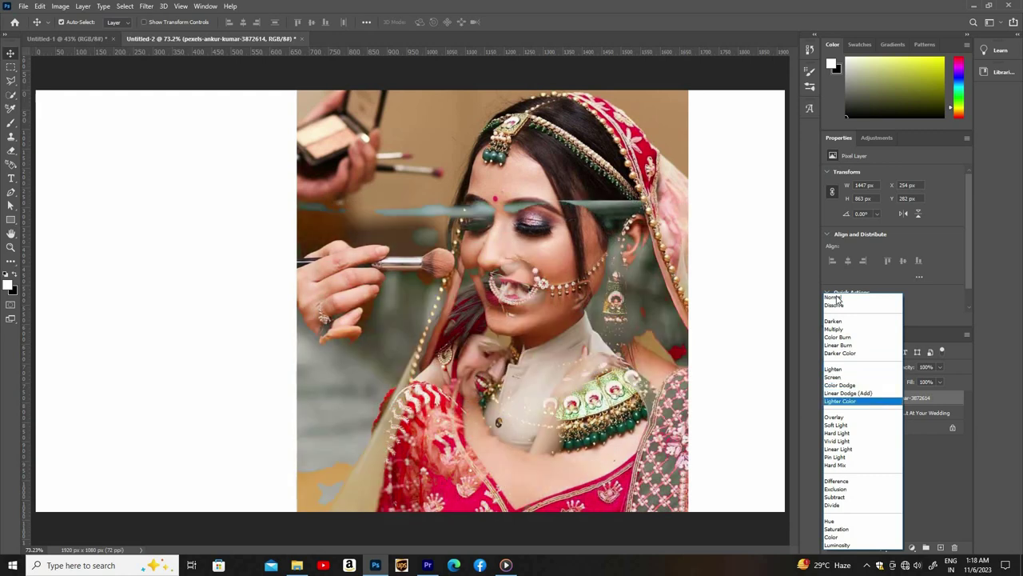
pyautogui.press('Down')
pyautogui.press('Down')
pyautogui.press('Down')
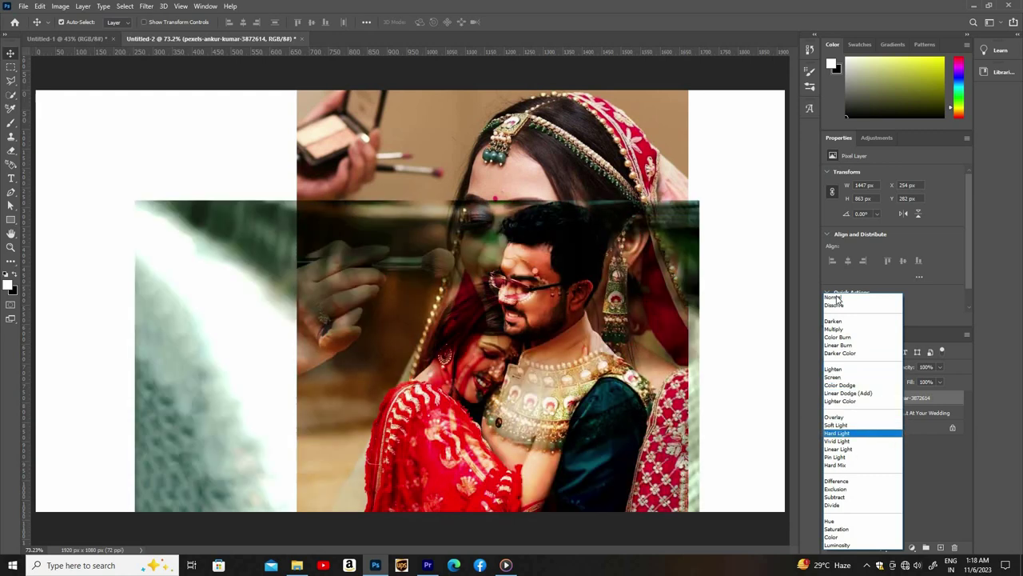
pyautogui.press('Down')
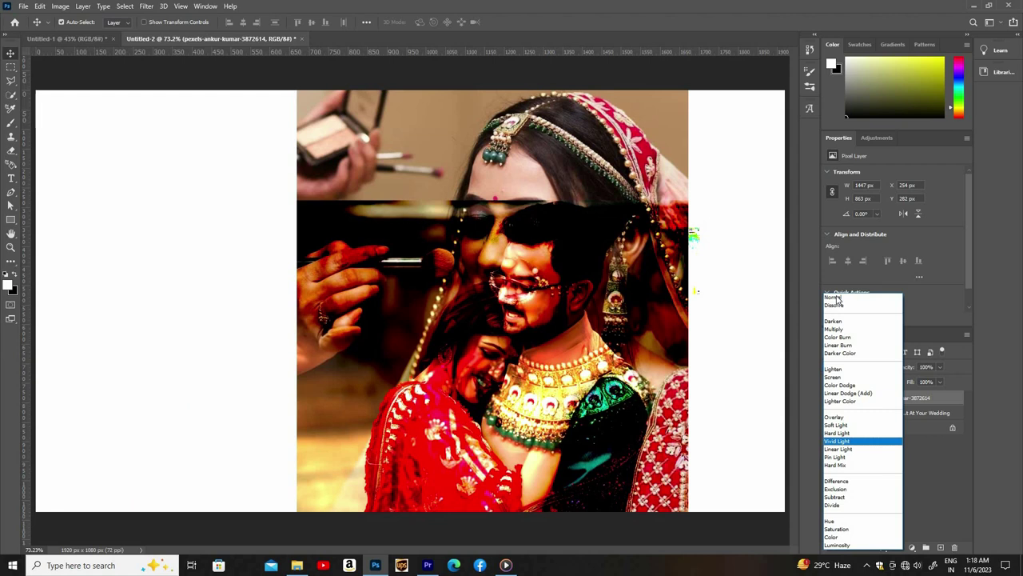
pyautogui.press('Down')
pyautogui.press('Down')
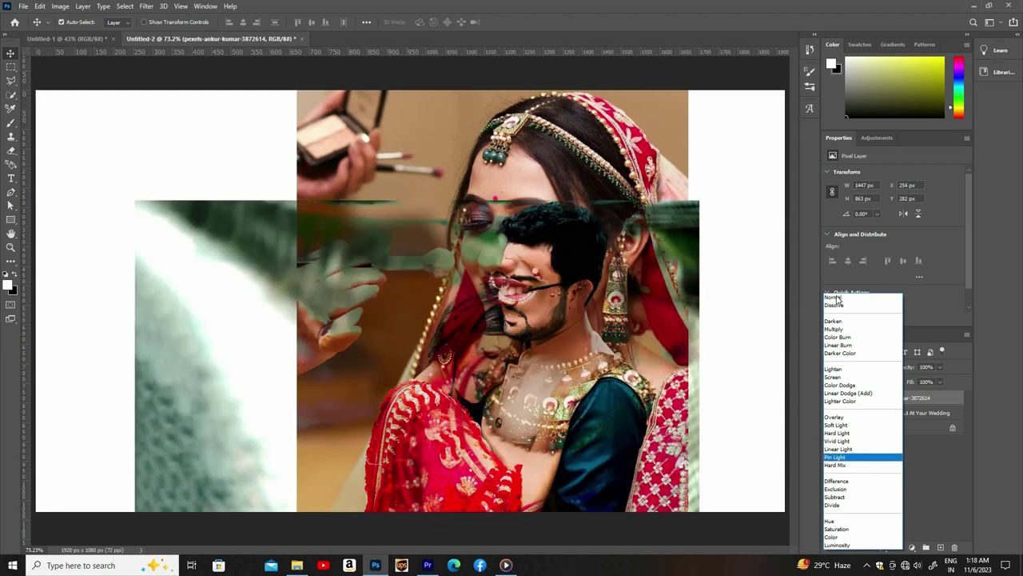
pyautogui.press('Down')
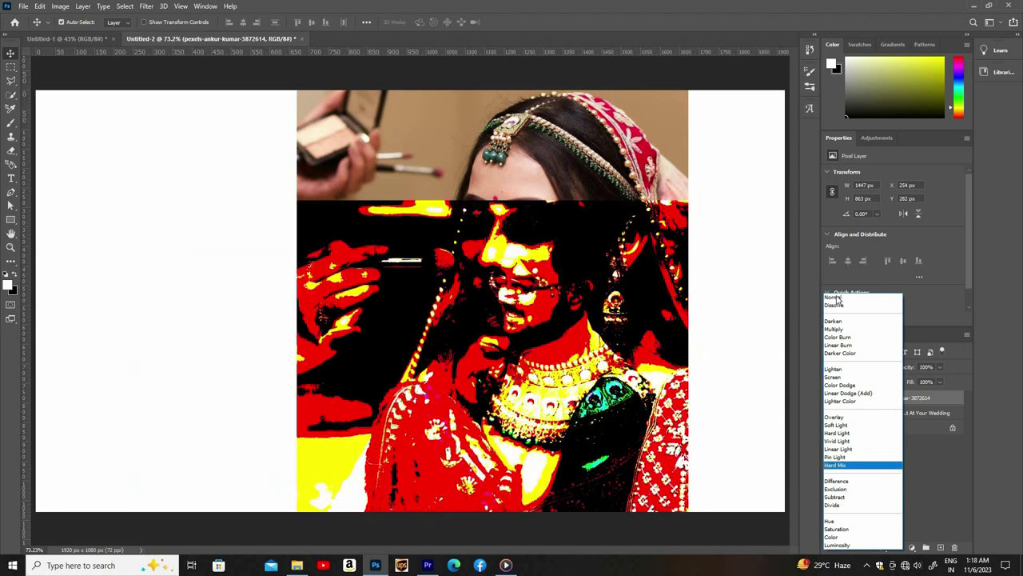
pyautogui.press('Down')
pyautogui.press('Down')
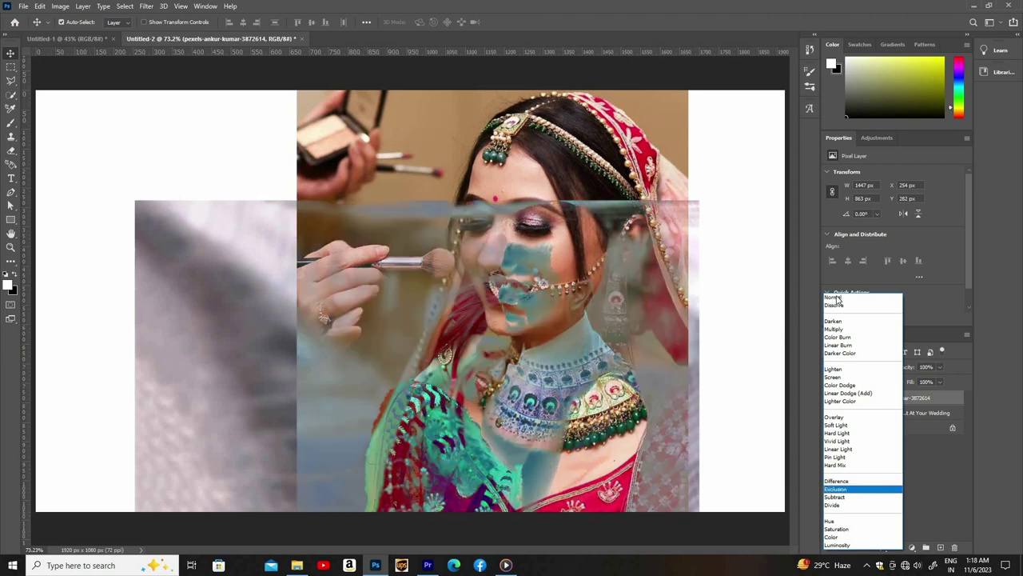
pyautogui.press('Down')
pyautogui.press('Down')
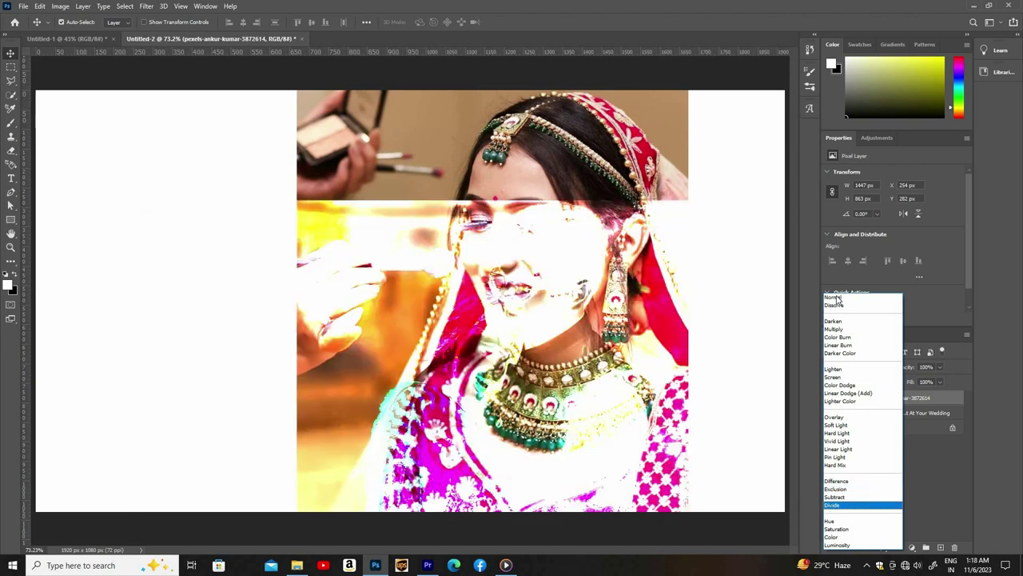
pyautogui.press('Down')
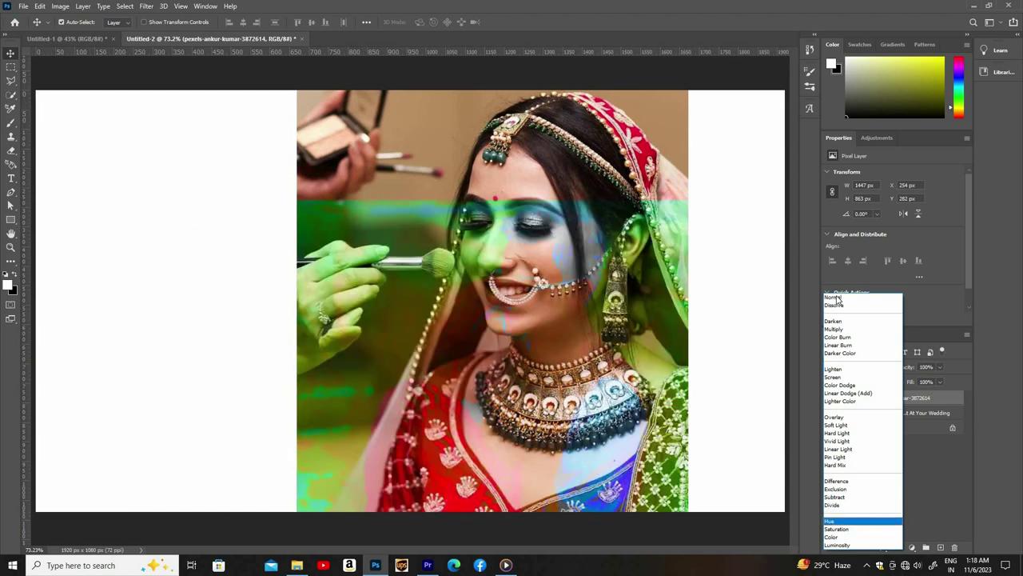
pyautogui.press('Down')
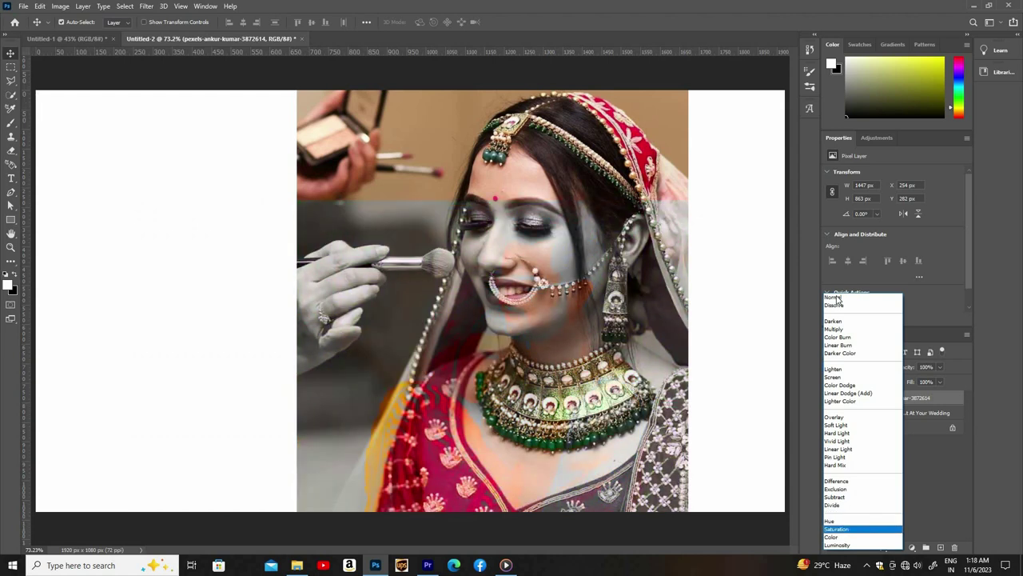
pyautogui.press('Down')
pyautogui.press('Up')
pyautogui.press('Up')
pyautogui.press('Up')
pyautogui.press('Up')
pyautogui.press('Up')
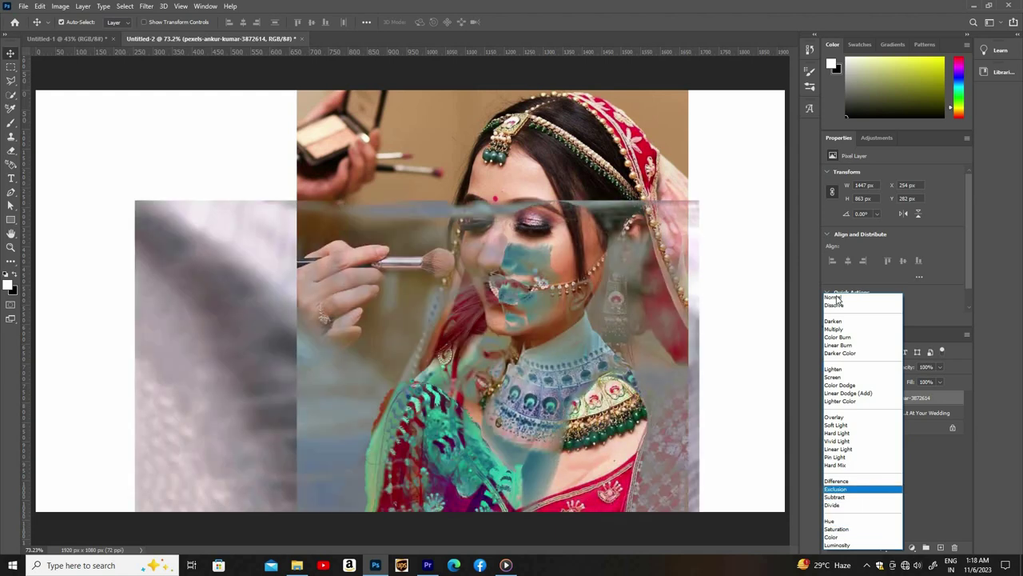
pyautogui.press('Up')
pyautogui.press('Up')
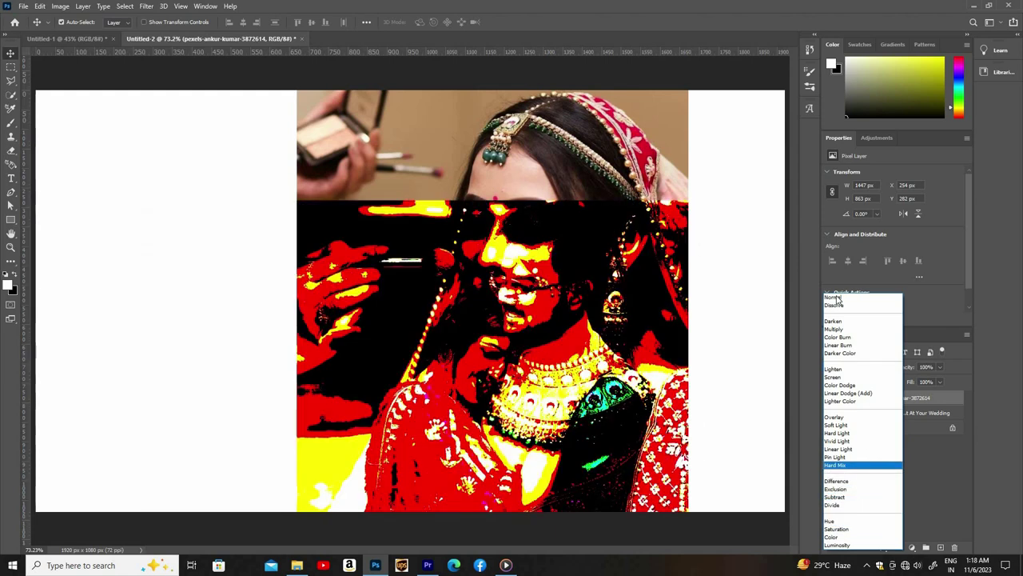
pyautogui.press('Up')
pyautogui.press('Up')
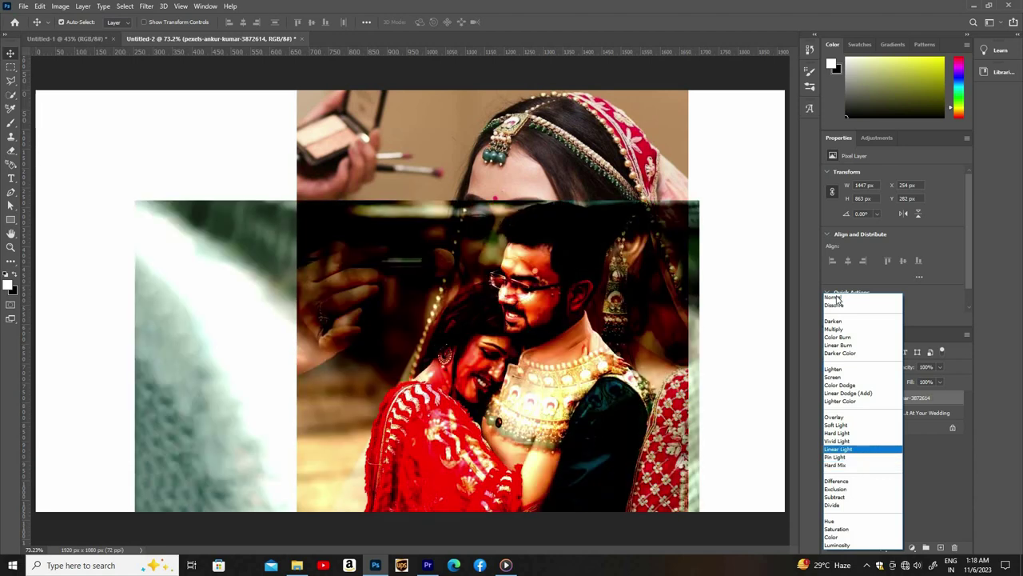
pyautogui.press('Up')
pyautogui.press('Up')
pyautogui.press('Up')
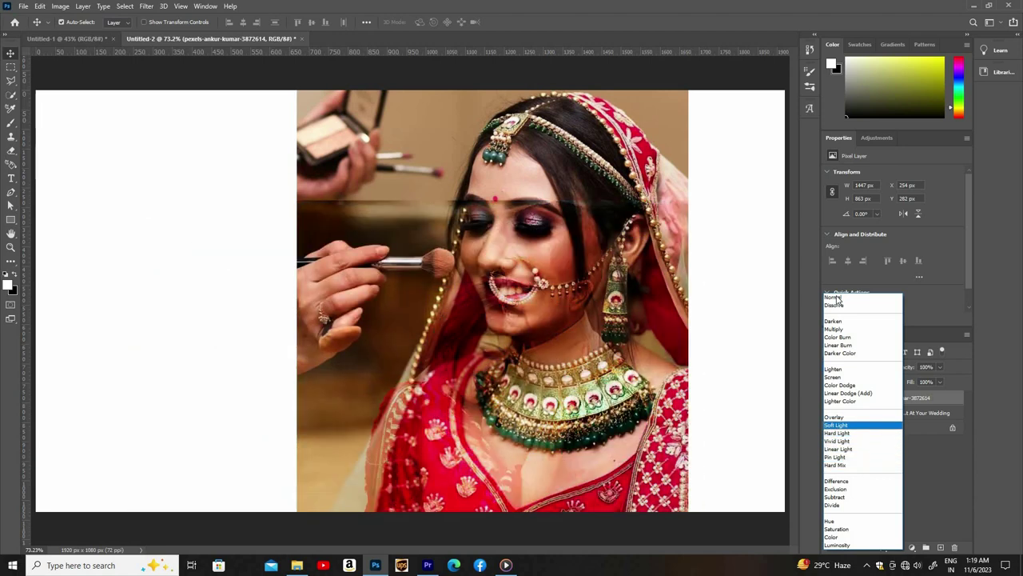
pyautogui.press('Up')
pyautogui.press('Up')
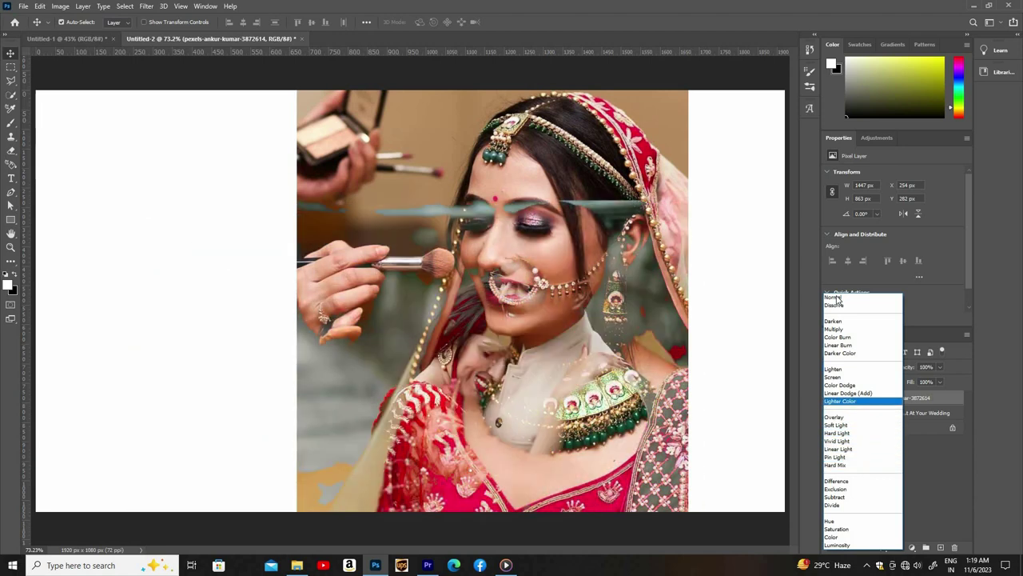
pyautogui.press('Up')
pyautogui.press('Up')
pyautogui.press('Down')
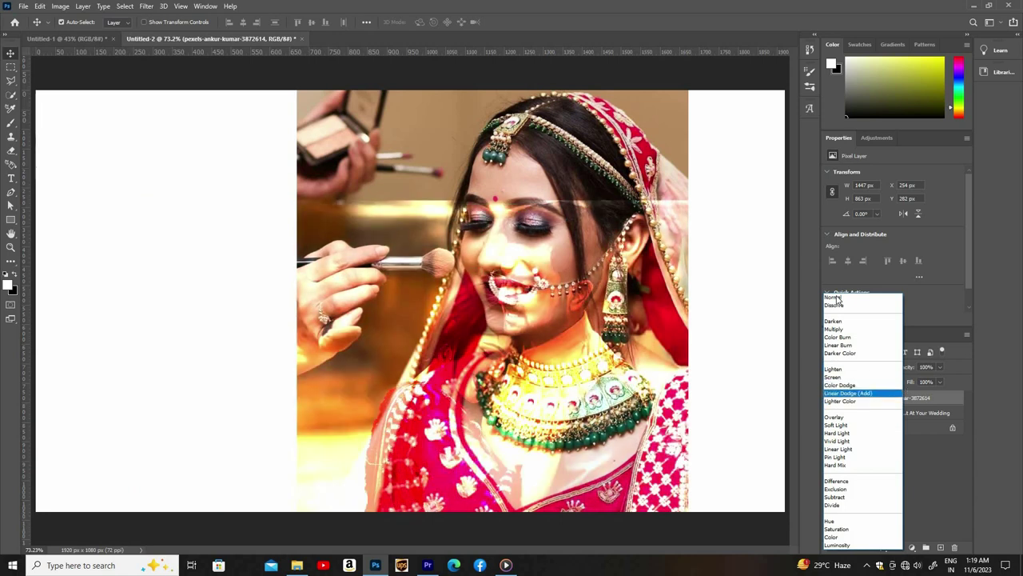
pyautogui.press('Down')
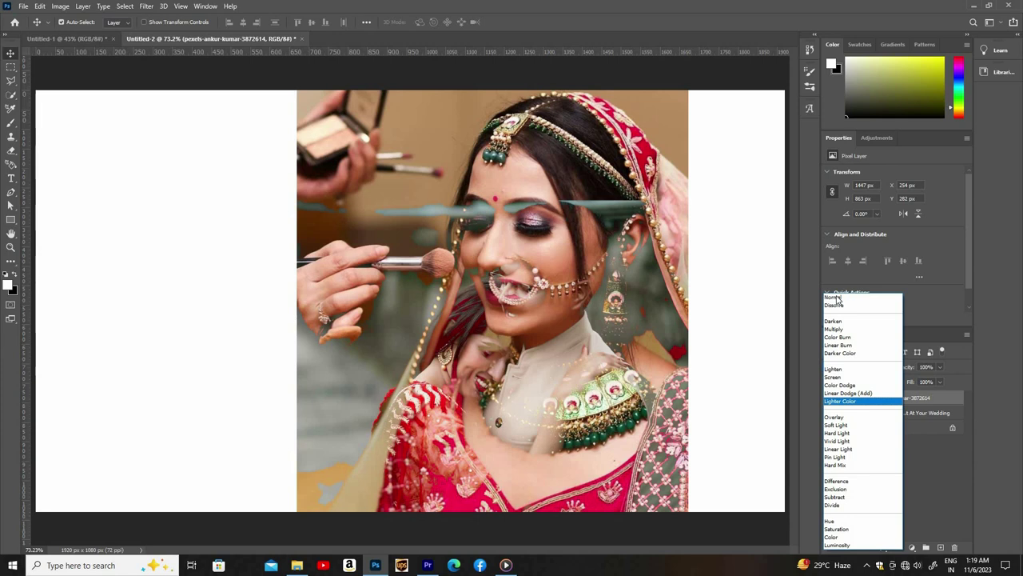
pyautogui.press('Return')
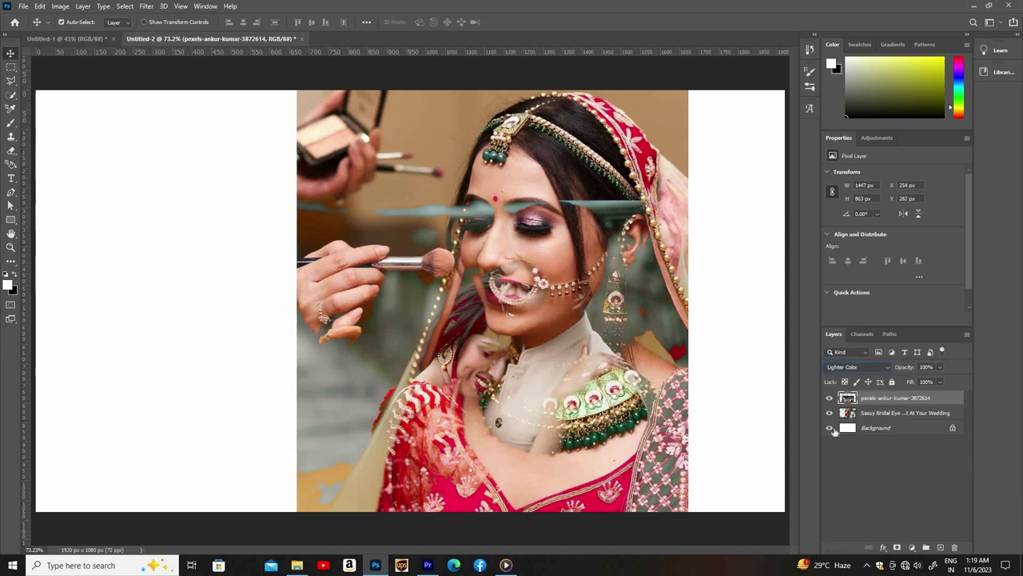
# Step: Add a layer mask to the couple photo and set up a black 400 px Soft Round brush
pyautogui.click(895, 547)
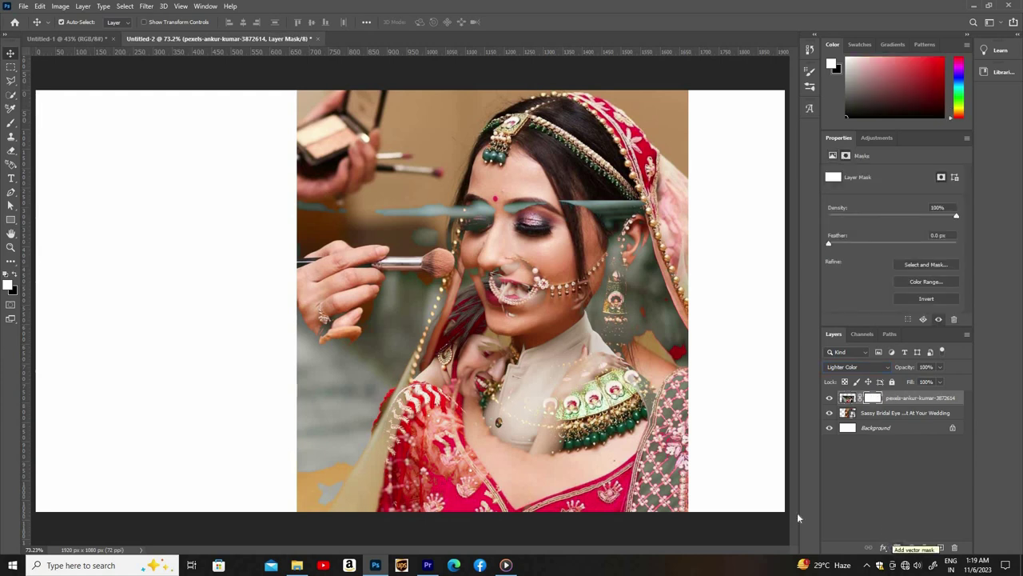
pyautogui.click(14, 275)
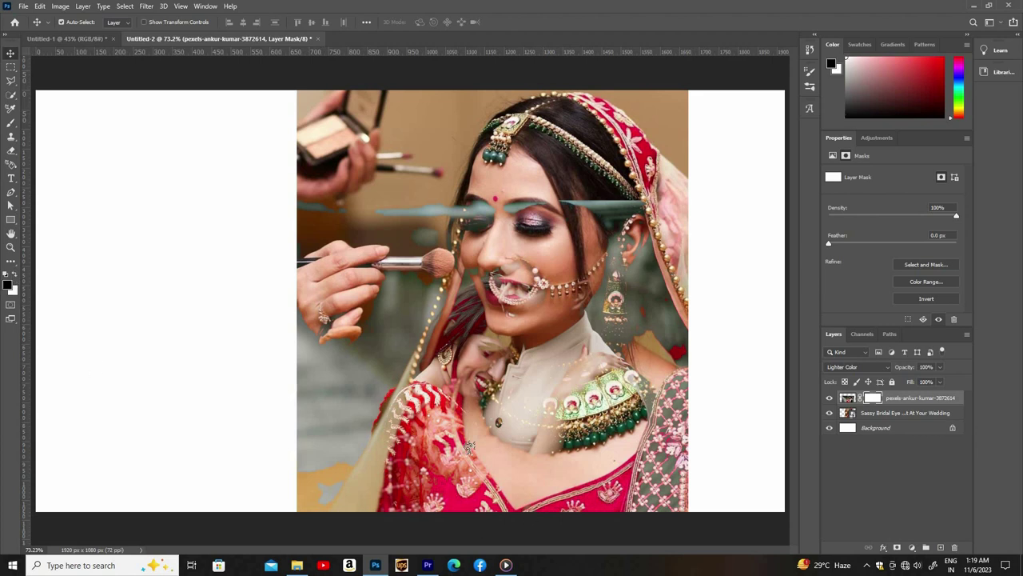
pyautogui.press('b')
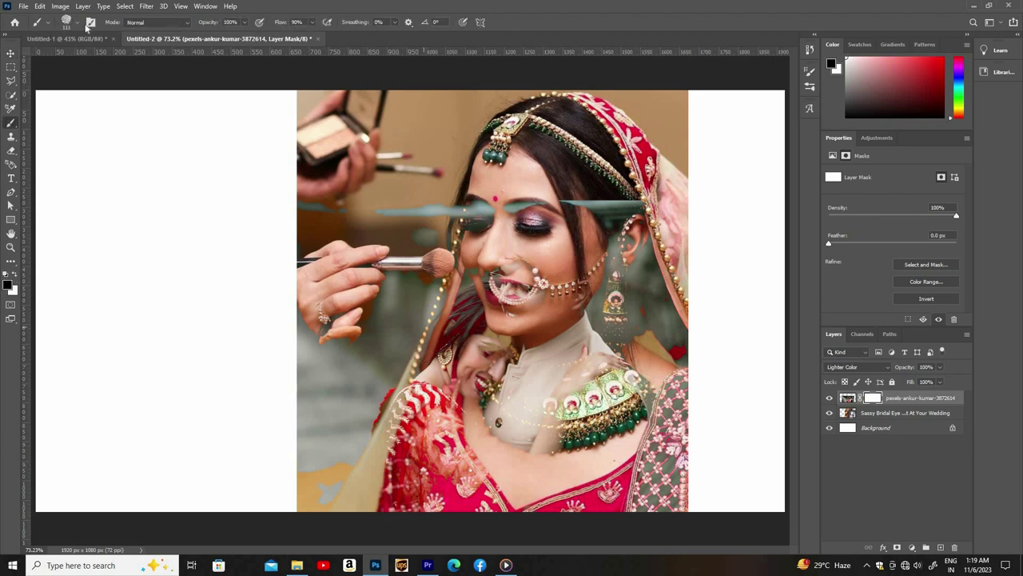
pyautogui.rightClick(73, 147)
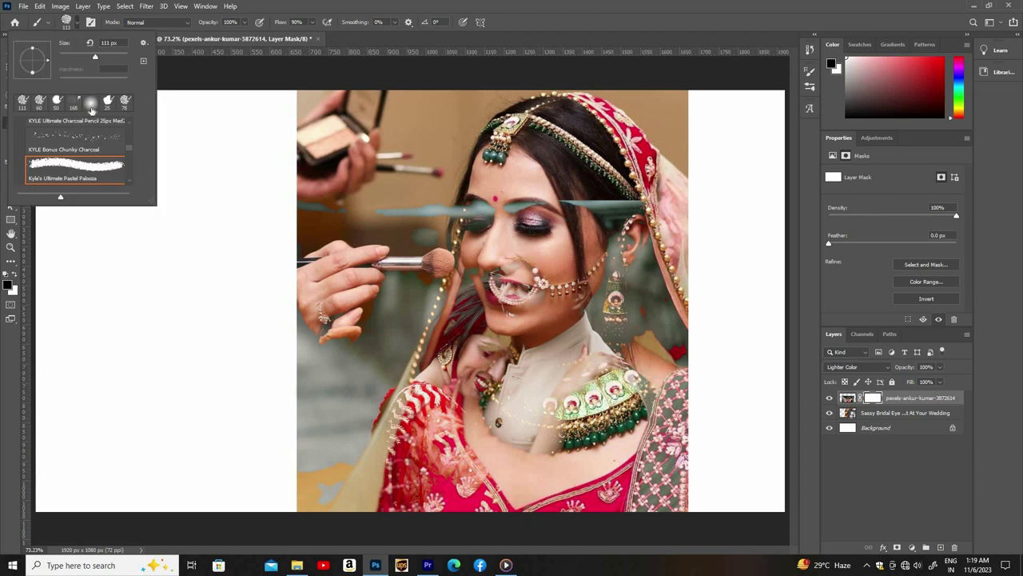
pyautogui.click(91, 108)
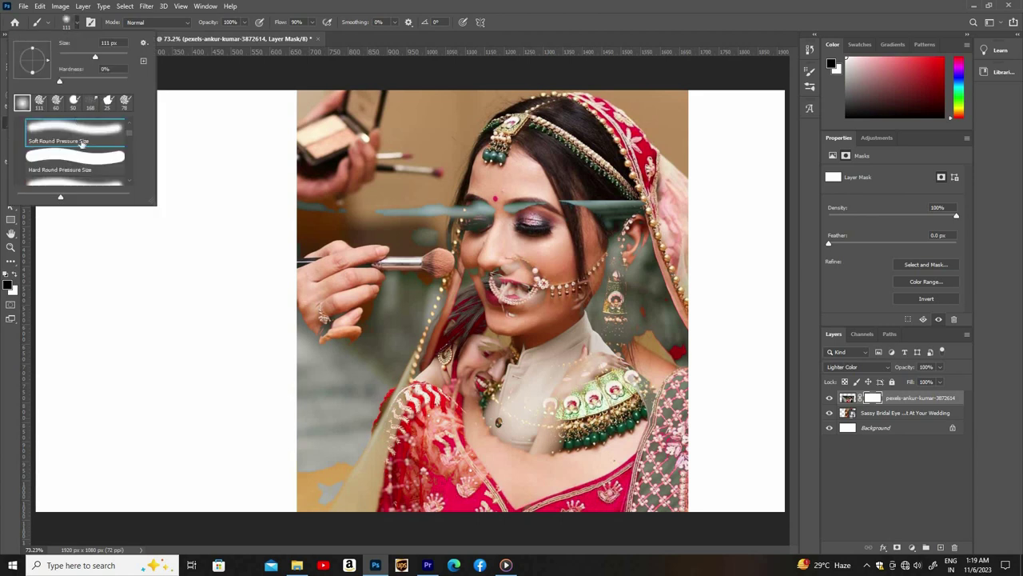
pyautogui.press('Escape')
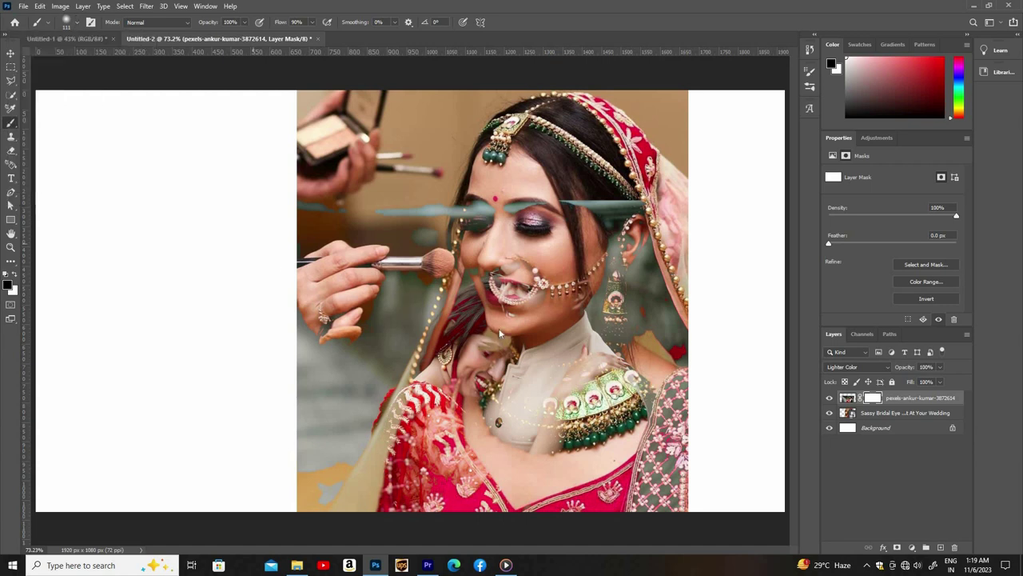
pyautogui.rightClick(505, 333)
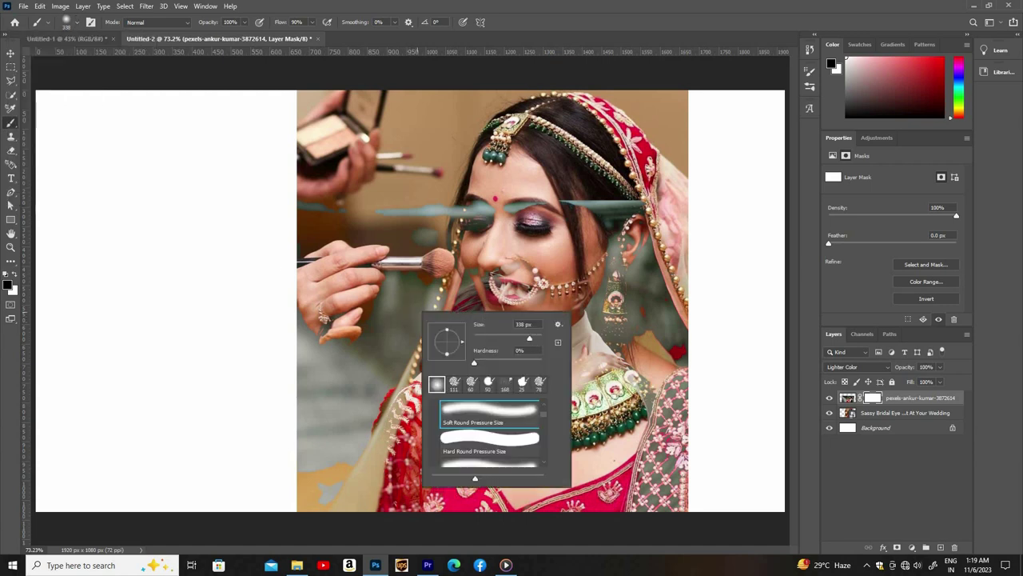
pyautogui.moveTo(529, 338); pyautogui.dragTo(488, 407)
pyautogui.press('Return')
# Step: Paint the mask over the bride's face, eyes, right cheek and earring to hide the teal streaks
pyautogui.moveTo(392, 288)
pyautogui.mouseDown()
pyautogui.moveTo(359, 384)
pyautogui.moveTo(415, 439)
pyautogui.mouseUp()
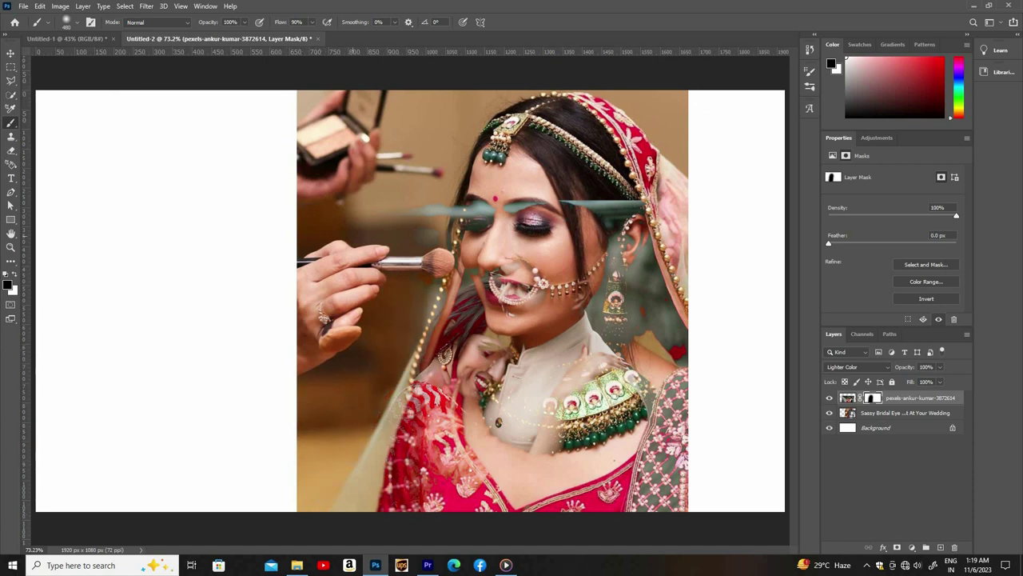
pyautogui.moveTo(424, 210)
pyautogui.mouseDown()
pyautogui.moveTo(531, 208)
pyautogui.moveTo(644, 240)
pyautogui.mouseUp()
pyautogui.moveTo(564, 204)
pyautogui.mouseDown()
pyautogui.moveTo(639, 256)
pyautogui.moveTo(676, 500)
pyautogui.mouseUp()
pyautogui.moveTo(671, 464); pyautogui.dragTo(664, 502)
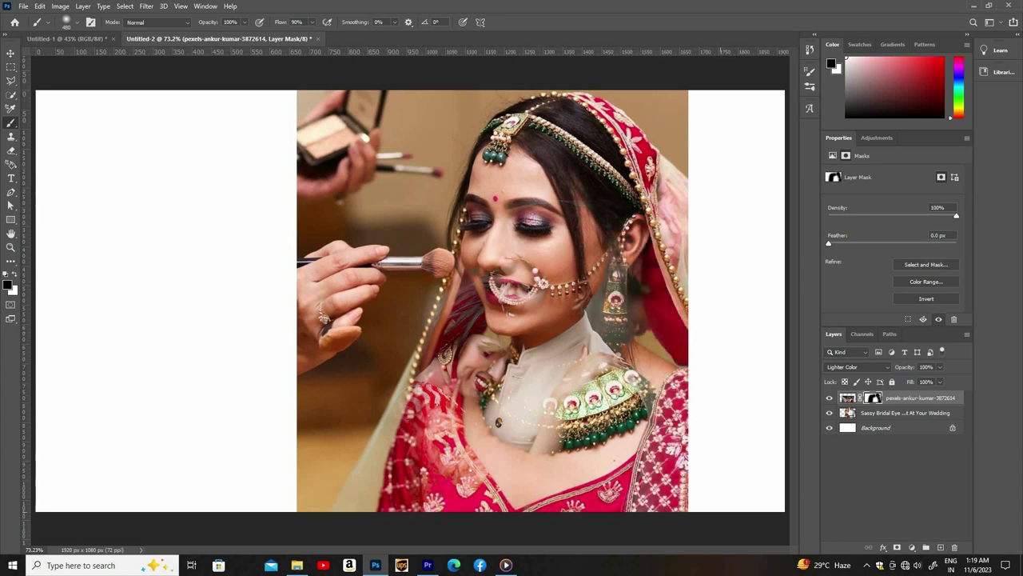
# Step: Shrink the couple photo to about 80.84% over the bride's neck and move the bridal layer above it
pyautogui.click(847, 397)
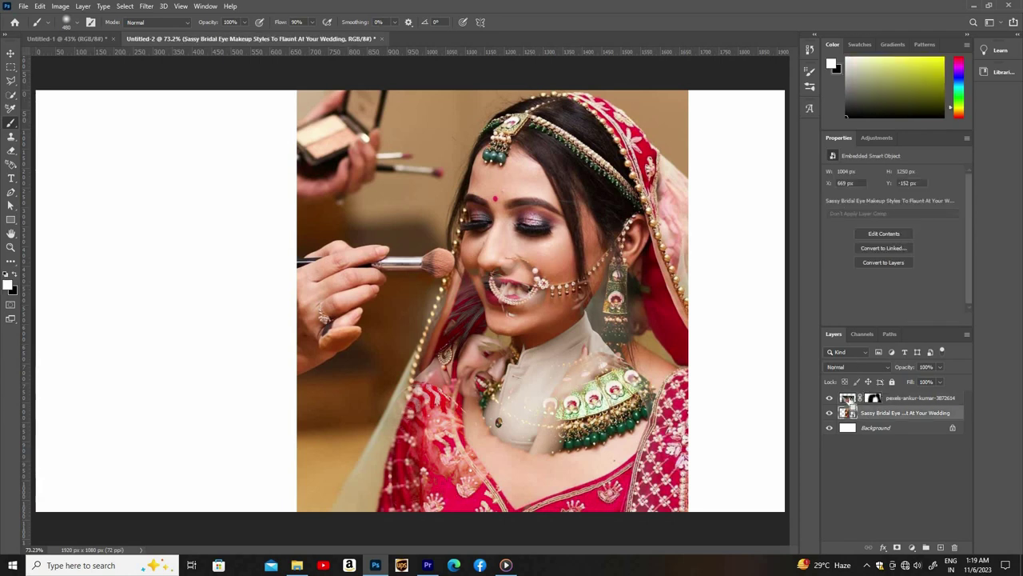
pyautogui.click(873, 398)
pyautogui.hotkey('ctrl', 't')
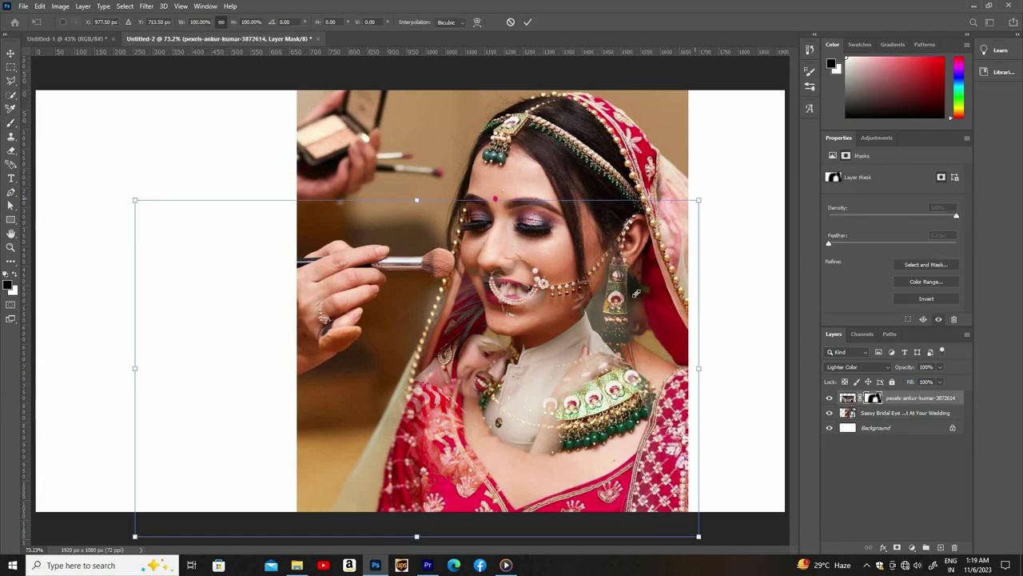
pyautogui.moveTo(695, 198); pyautogui.dragTo(620, 249)
pyautogui.moveTo(392, 360)
pyautogui.mouseDown()
pyautogui.moveTo(559, 391)
pyautogui.moveTo(543, 367)
pyautogui.moveTo(559, 387)
pyautogui.mouseUp()
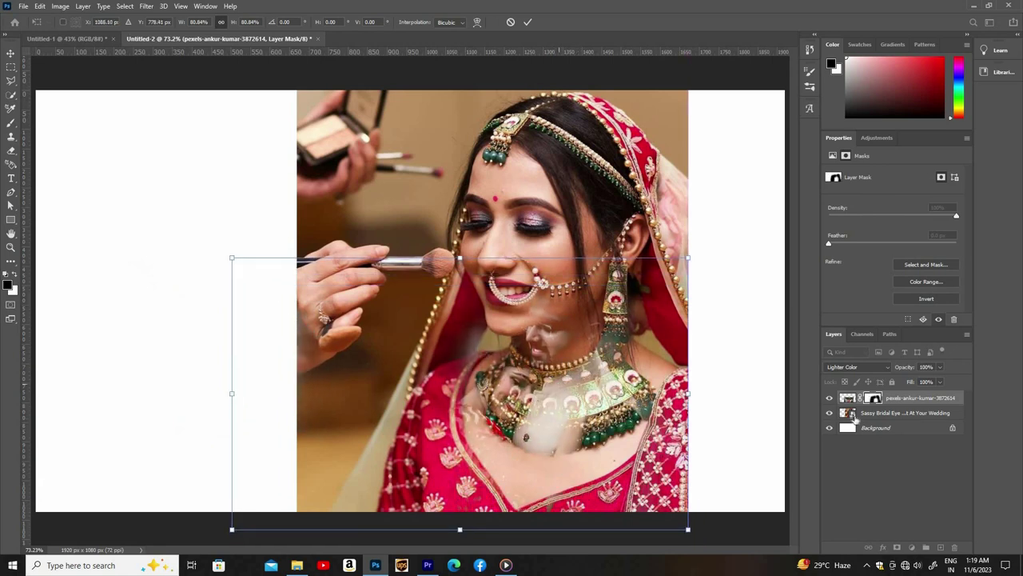
pyautogui.press('Return')
pyautogui.click(867, 414)
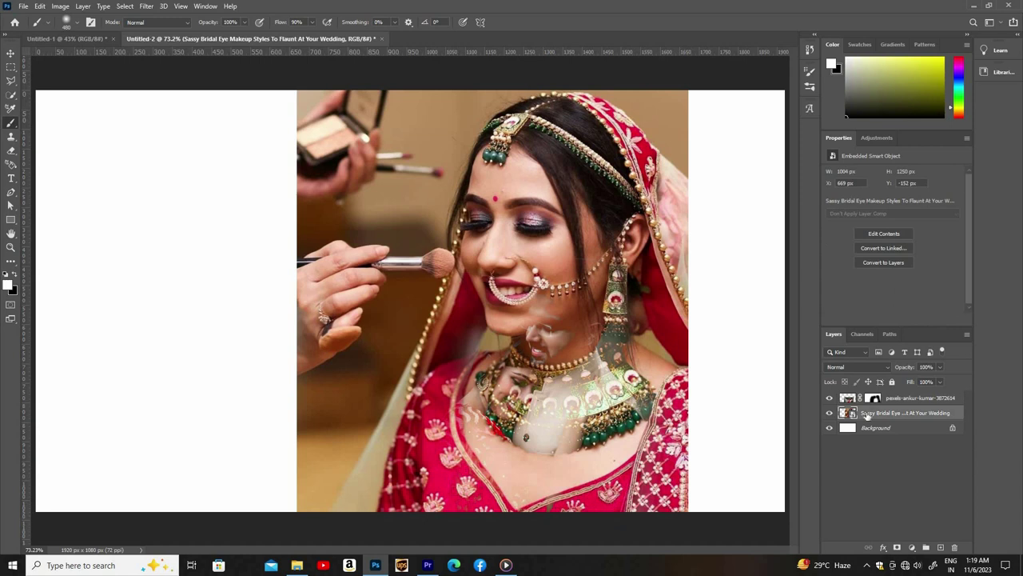
pyautogui.moveTo(870, 414); pyautogui.dragTo(871, 392)
# Step: Cycle the bridal portrait through several blend modes, settle on Normal, and restack the couple layer above it
pyautogui.click(855, 366)
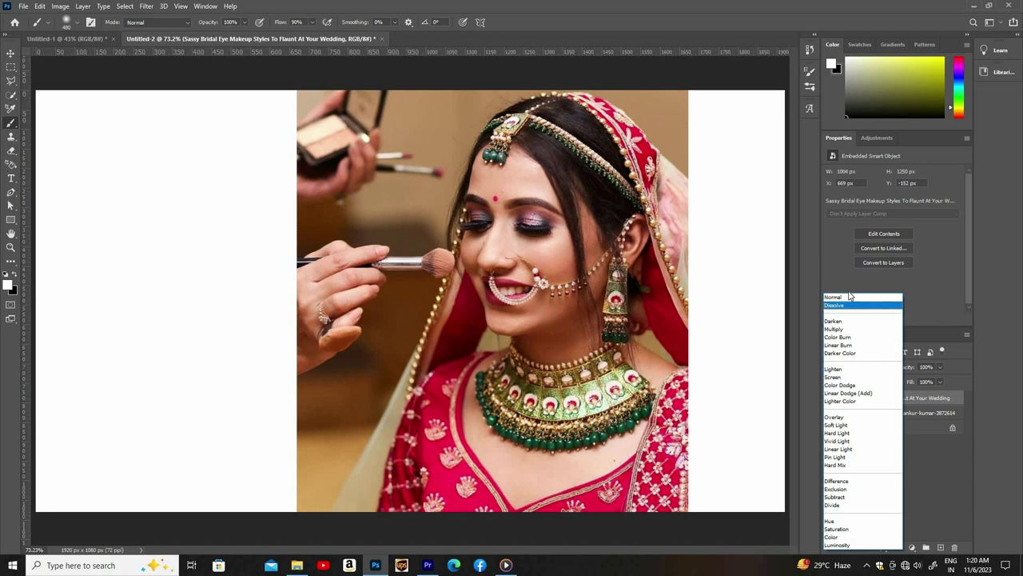
pyautogui.press('Down')
pyautogui.press('Down')
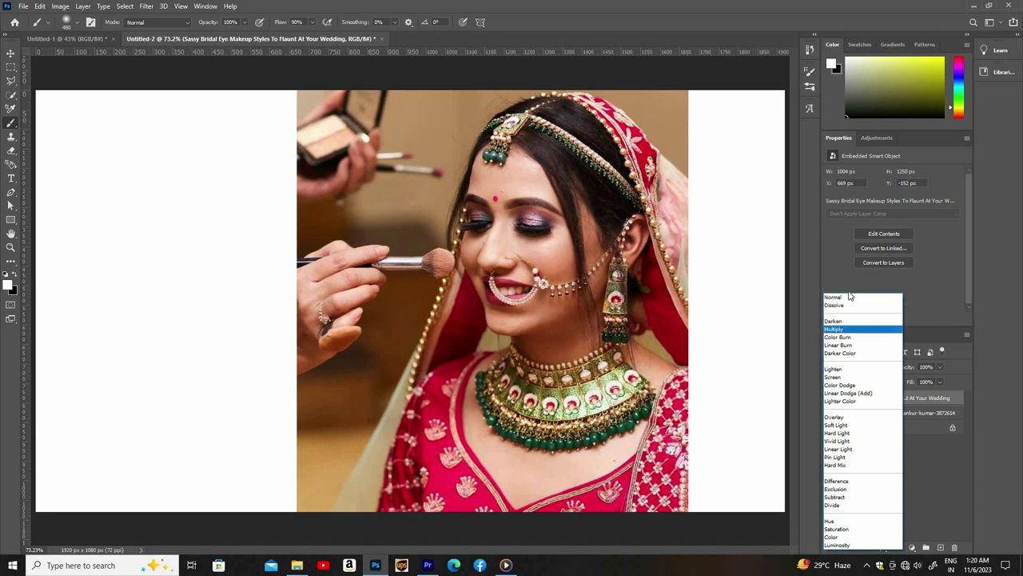
pyautogui.press('Down')
pyautogui.press('Down')
pyautogui.press('Down')
pyautogui.press('Down')
pyautogui.press('Down')
pyautogui.press('Down')
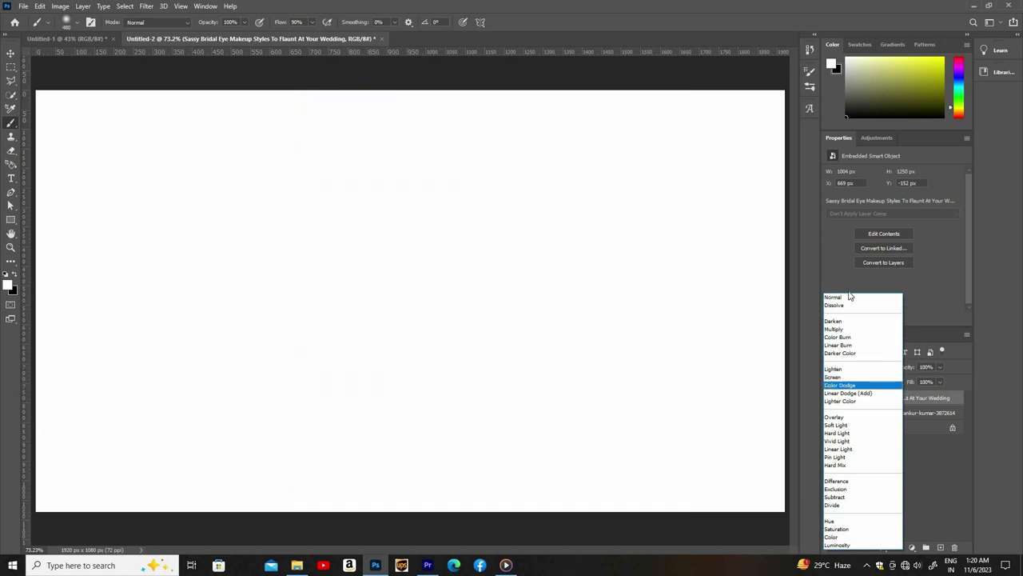
pyautogui.press('Down')
pyautogui.press('Down')
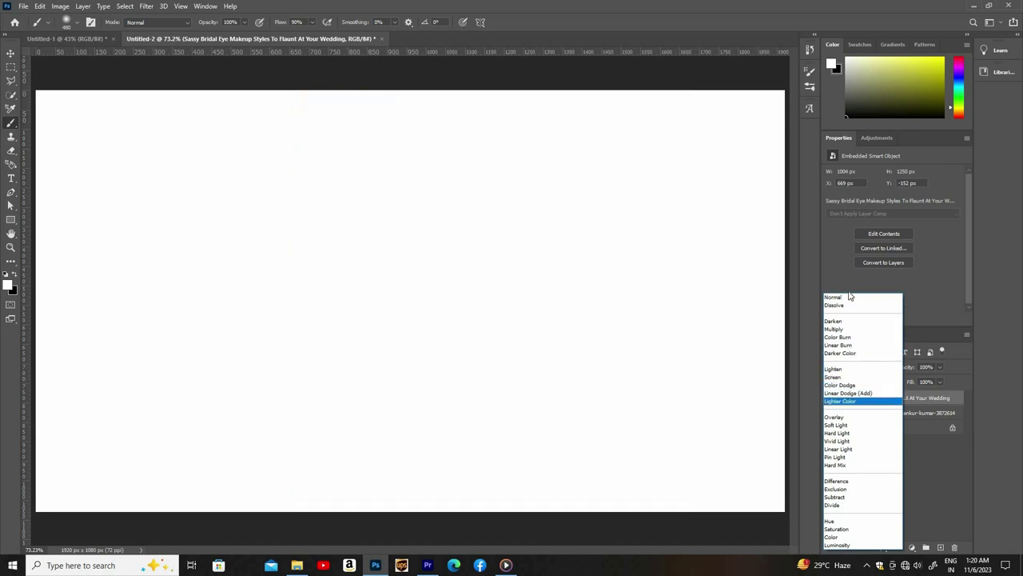
pyautogui.press('Down')
pyautogui.press('Down')
pyautogui.press('Down')
pyautogui.press('Down')
pyautogui.press('Down')
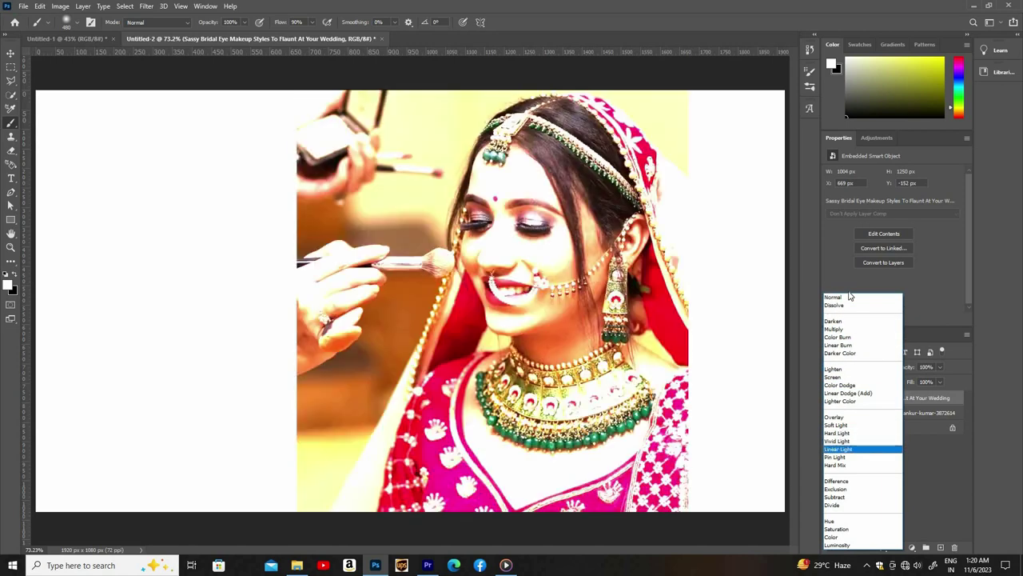
pyautogui.press('Down')
pyautogui.press('Down')
pyautogui.press('Down')
pyautogui.press('Down')
pyautogui.press('Down')
pyautogui.press('Down')
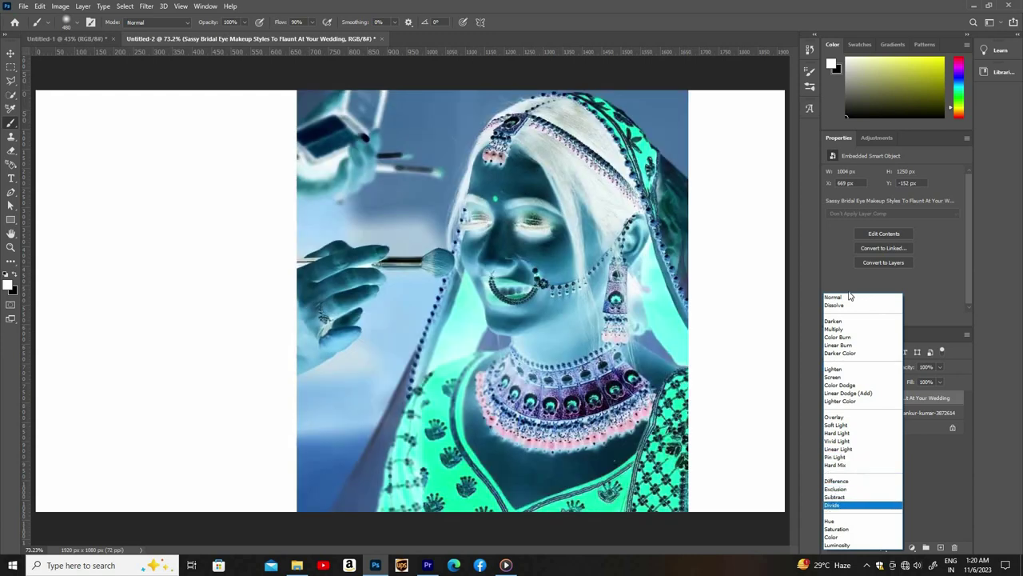
pyautogui.press('Down')
pyautogui.press('Down')
pyautogui.press('Down')
pyautogui.press('Down')
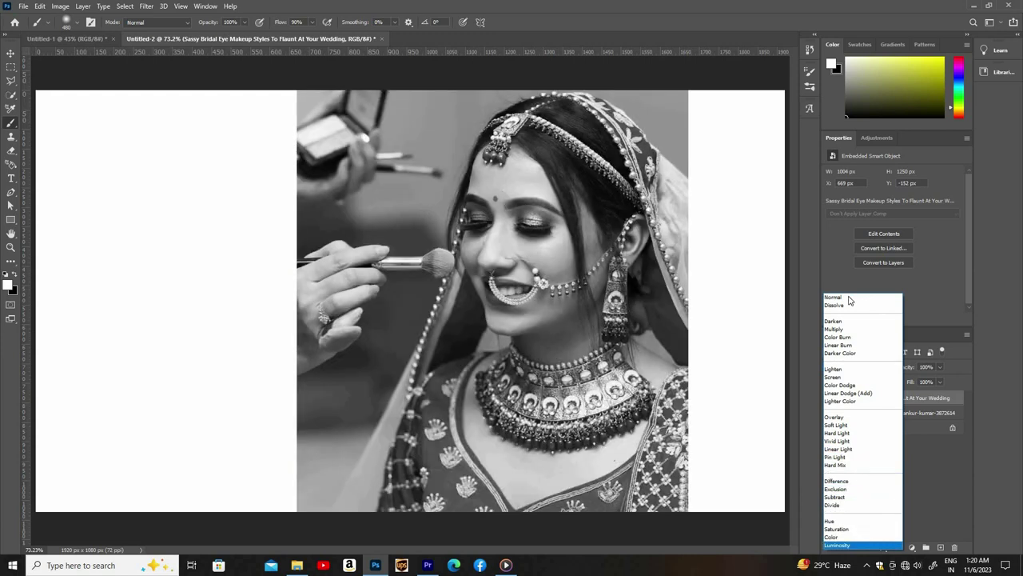
pyautogui.press('Return')
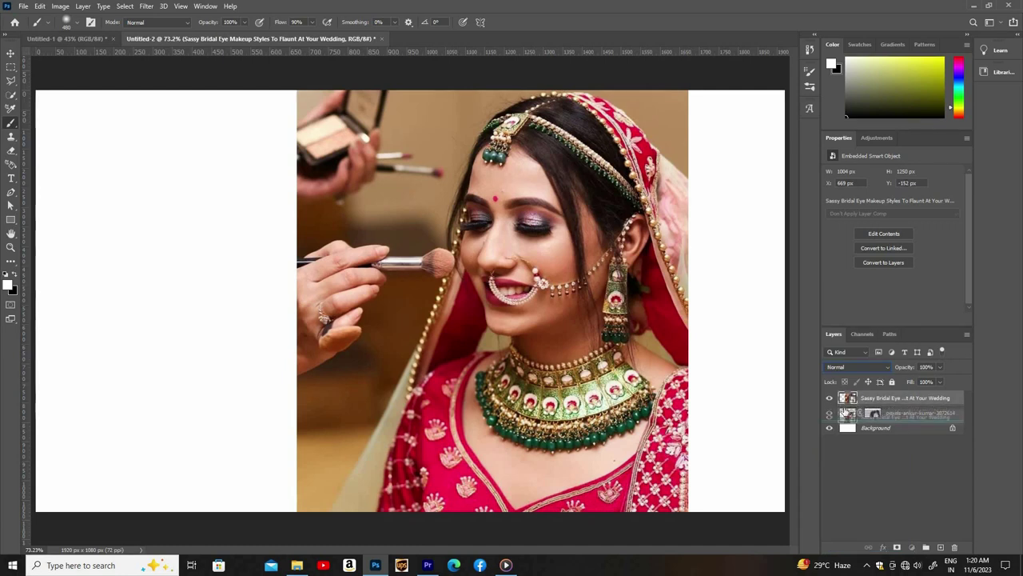
pyautogui.moveTo(864, 411); pyautogui.dragTo(849, 401)
# Step: Lower the couple photo's opacity and restore the bridal portrait layer to 100% opacity
pyautogui.click(849, 400)
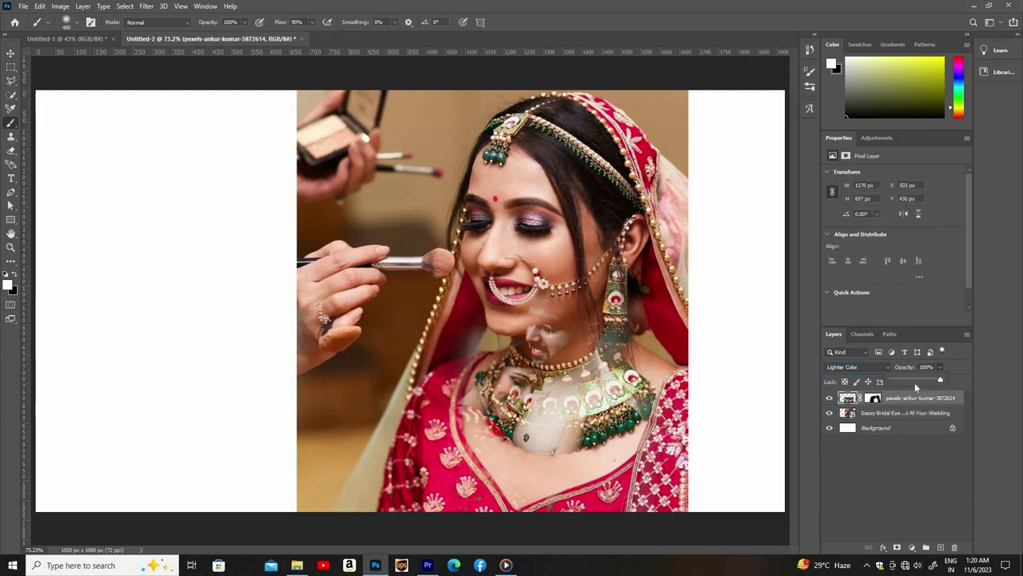
pyautogui.moveTo(912, 385); pyautogui.dragTo(910, 384)
pyautogui.hotkey('alt', '[')
pyautogui.click(940, 382)
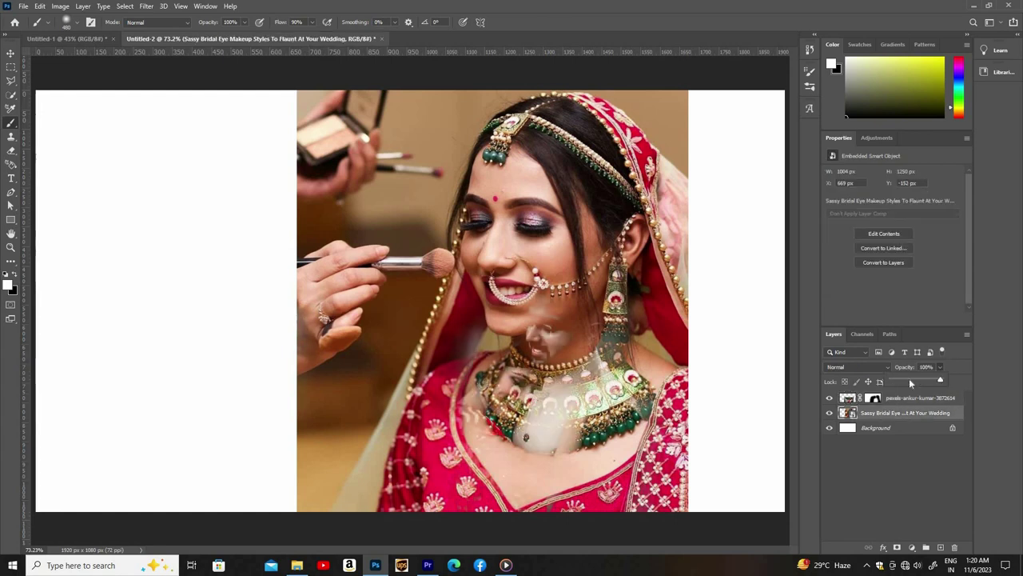
pyautogui.moveTo(909, 382); pyautogui.dragTo(959, 370)
pyautogui.click(873, 421)
# Step: Add a layer mask to the bridal portrait and softly fade her chest and necklace area
pyautogui.click(897, 546)
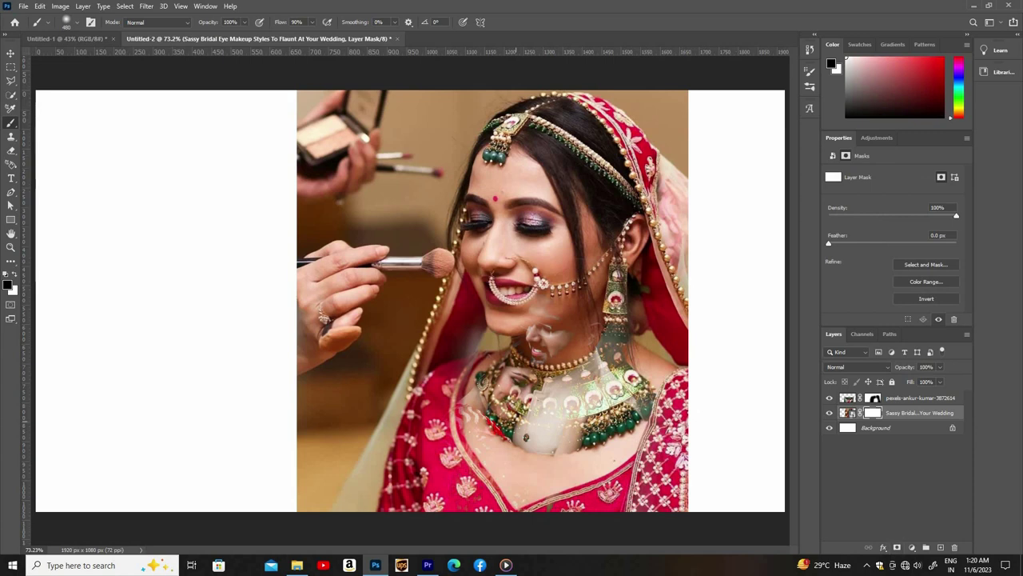
pyautogui.moveTo(526, 437); pyautogui.dragTo(566, 431)
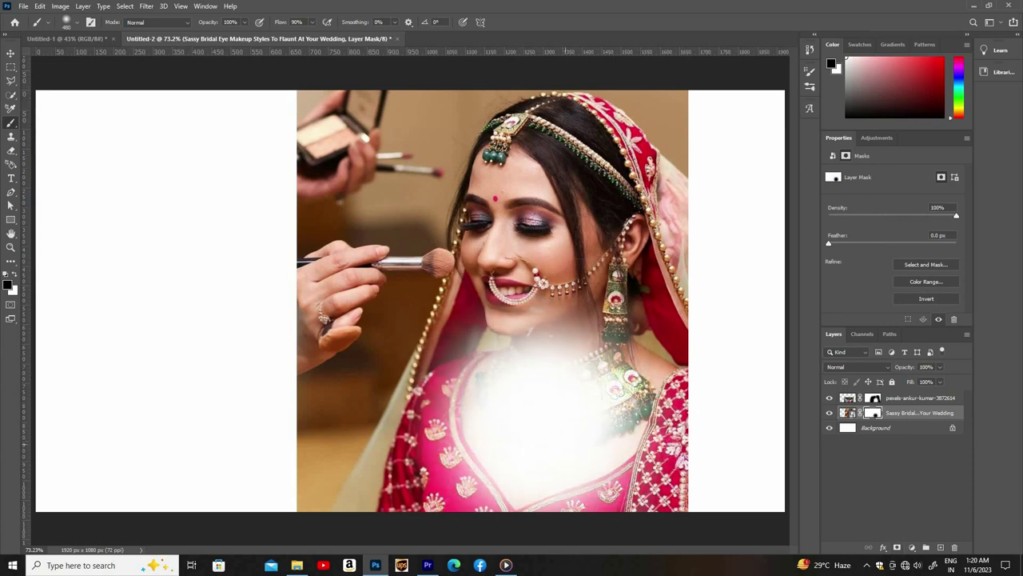
pyautogui.moveTo(541, 480); pyautogui.dragTo(488, 376)
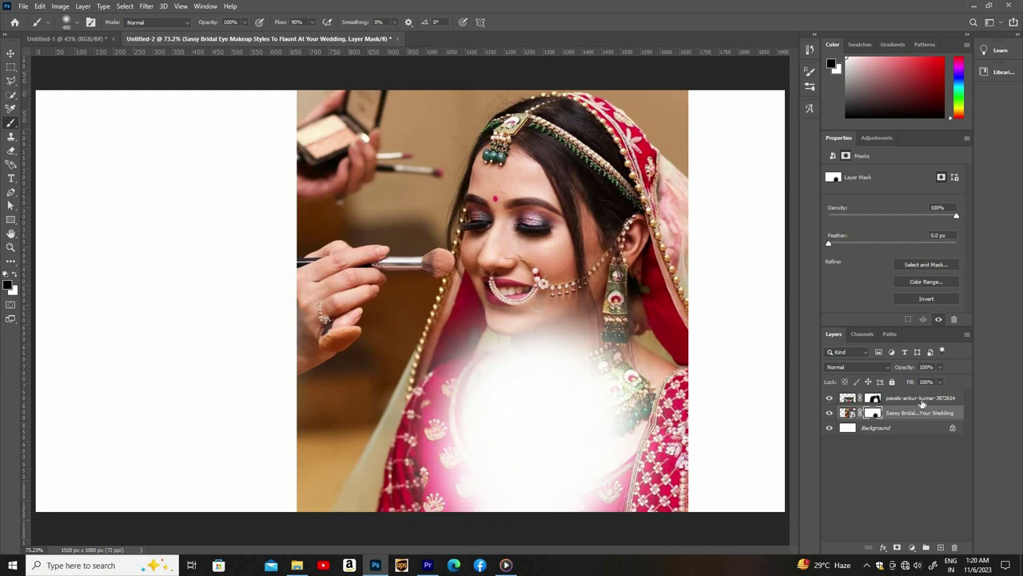
pyautogui.click(847, 398)
pyautogui.press('v')
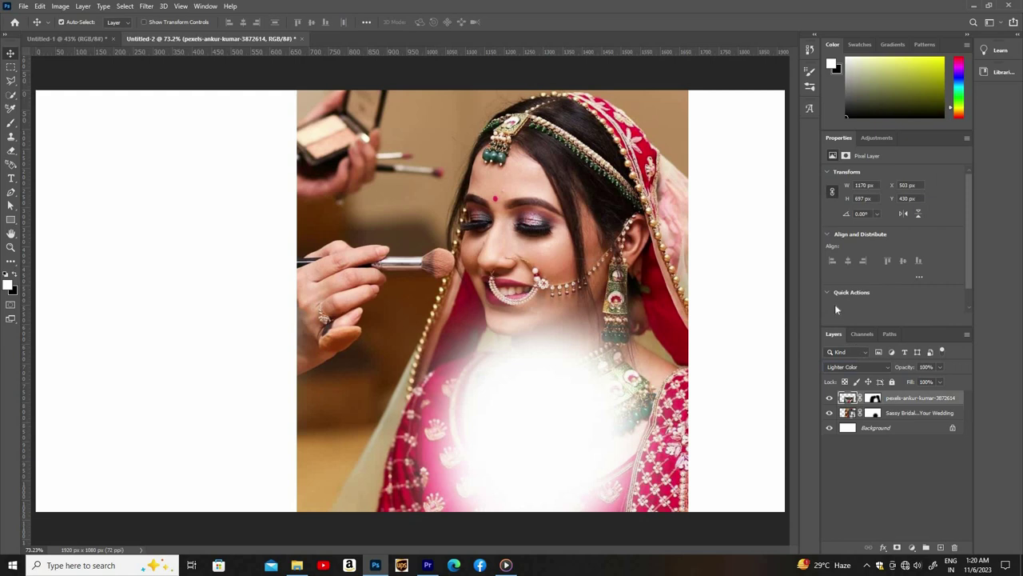
# Step: Set the couple photo to Normal and paint its mask over the left grey strip, chin and jacket edges
pyautogui.click(837, 299)
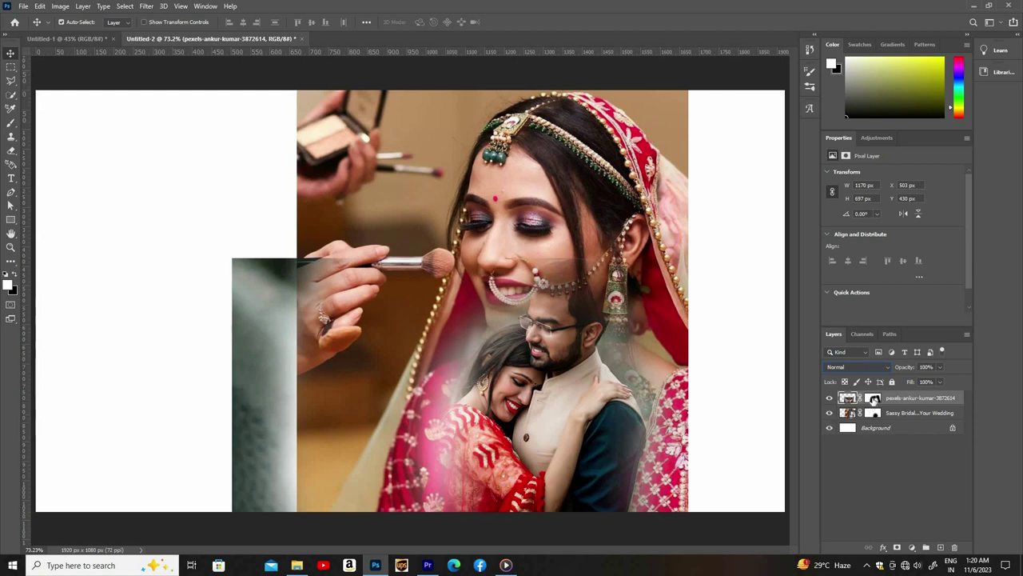
pyautogui.click(873, 399)
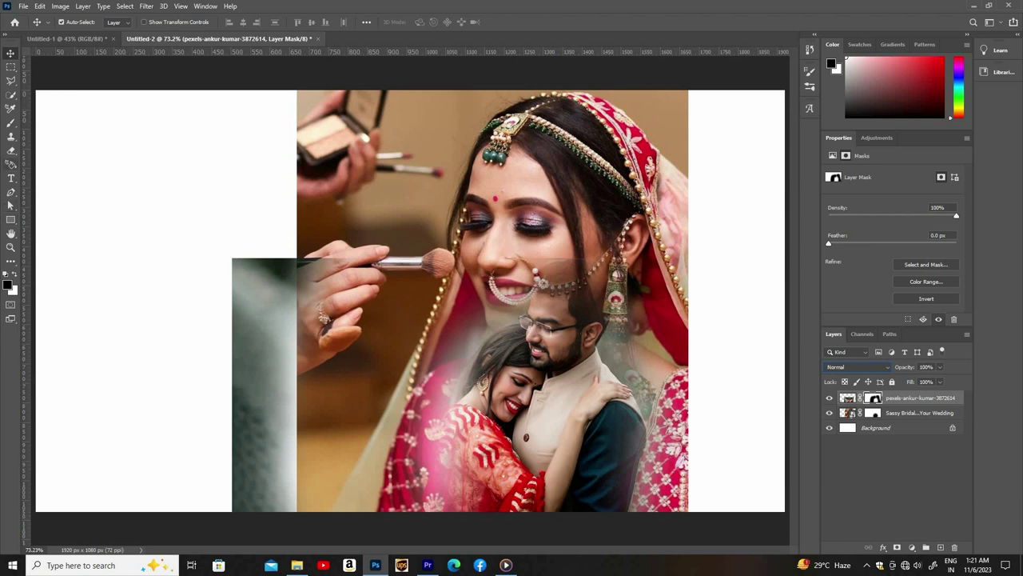
pyautogui.click(10, 122)
pyautogui.moveTo(264, 264); pyautogui.dragTo(264, 508)
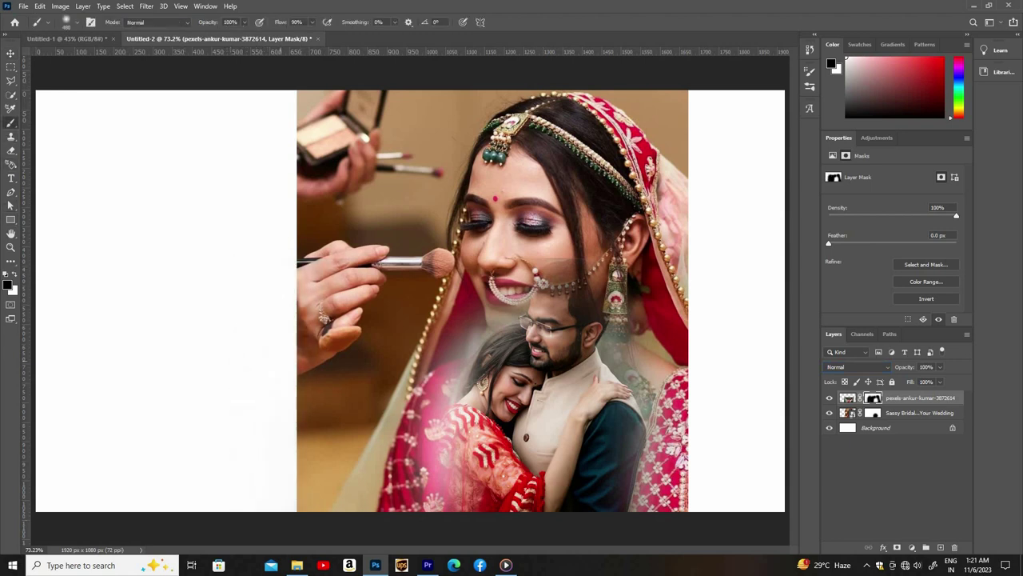
pyautogui.moveTo(552, 269); pyautogui.dragTo(563, 288)
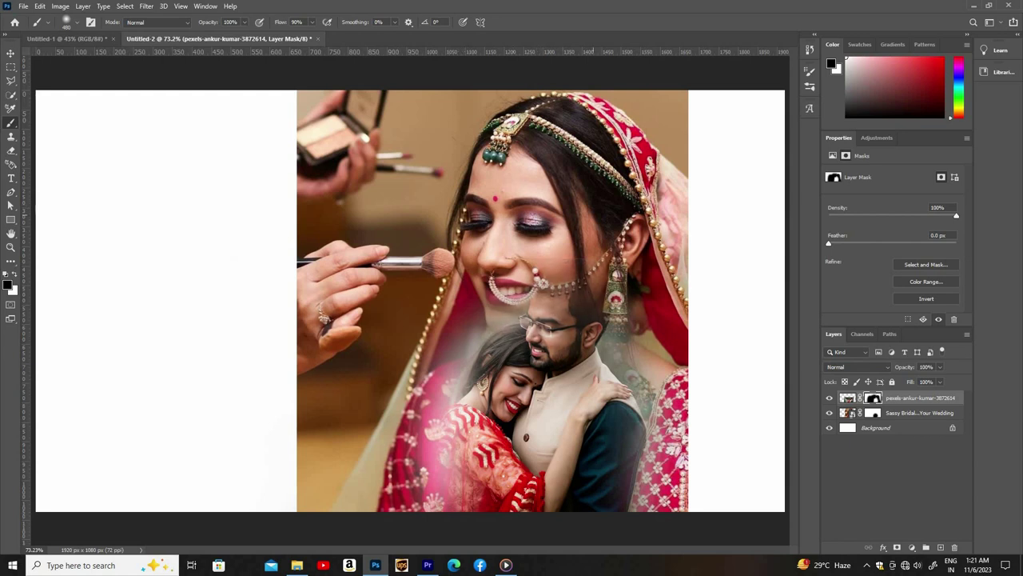
pyautogui.moveTo(640, 369); pyautogui.dragTo(633, 472)
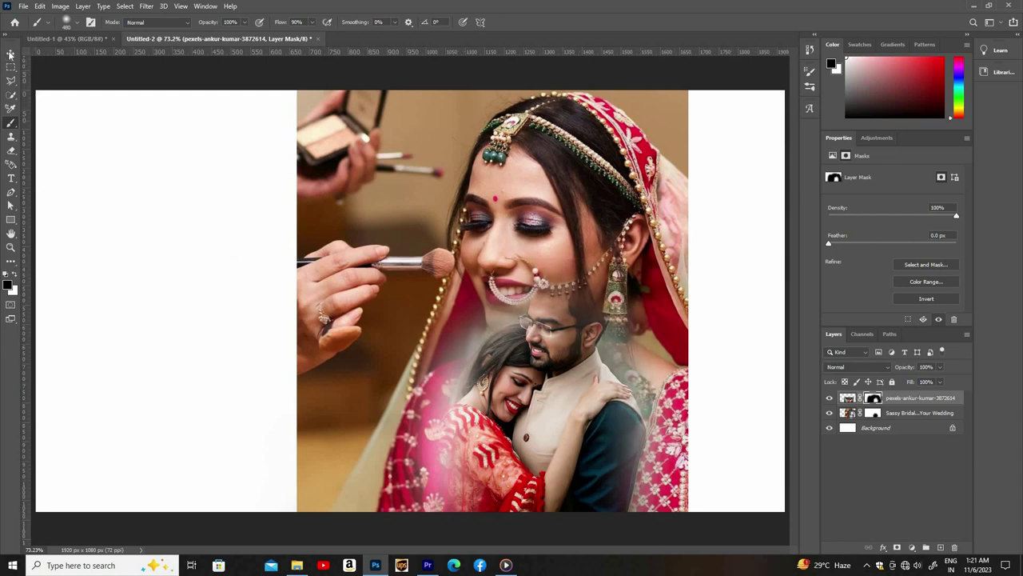
# Step: Nudge the bridal portrait left and up, then close Premiere Pro, answering its save prompt
pyautogui.press('v')
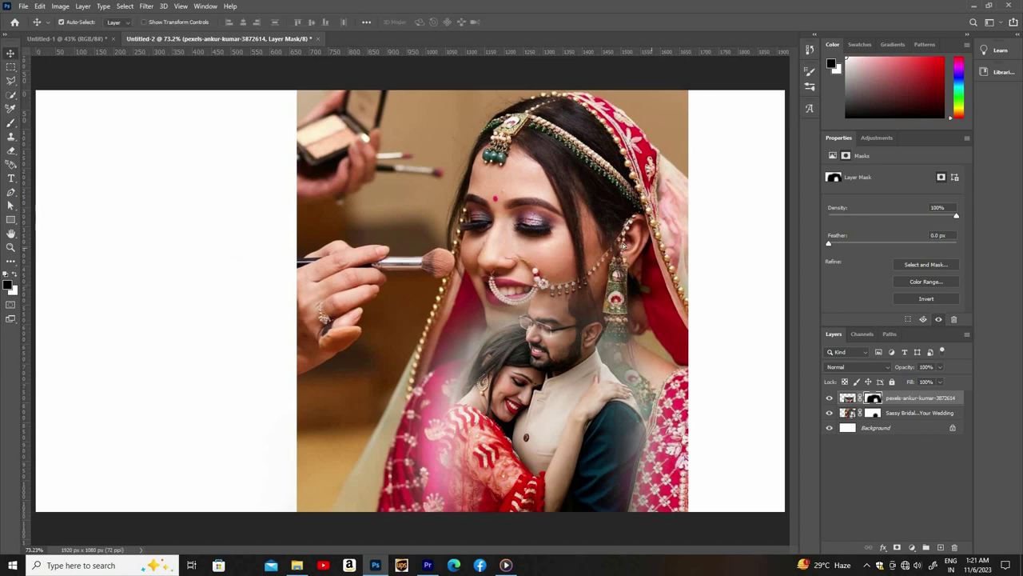
pyautogui.moveTo(627, 234); pyautogui.dragTo(621, 269)
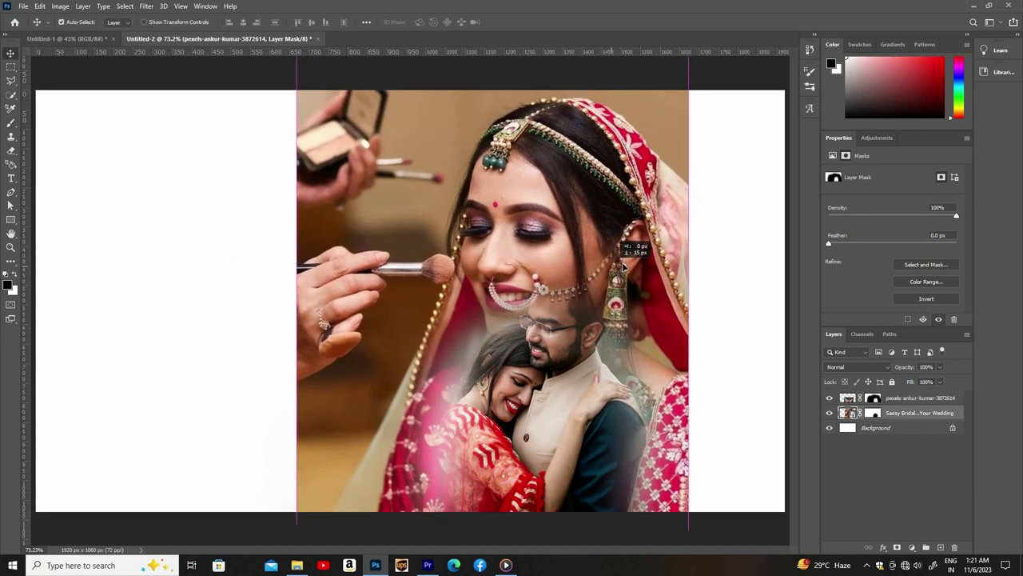
pyautogui.moveTo(607, 256)
pyautogui.mouseDown()
pyautogui.moveTo(620, 262)
pyautogui.moveTo(606, 258)
pyautogui.mouseUp()
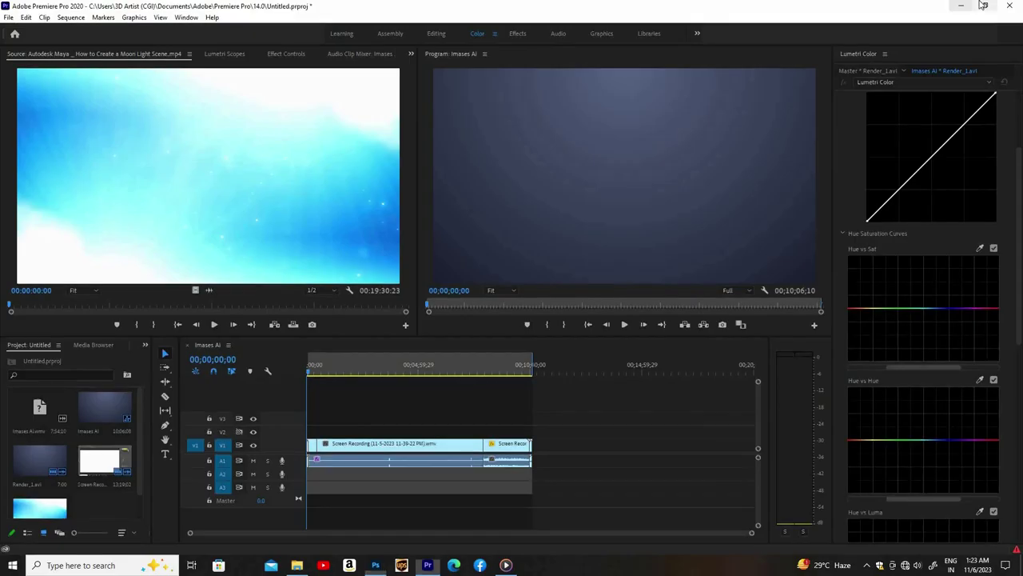
pyautogui.click(1011, 6)
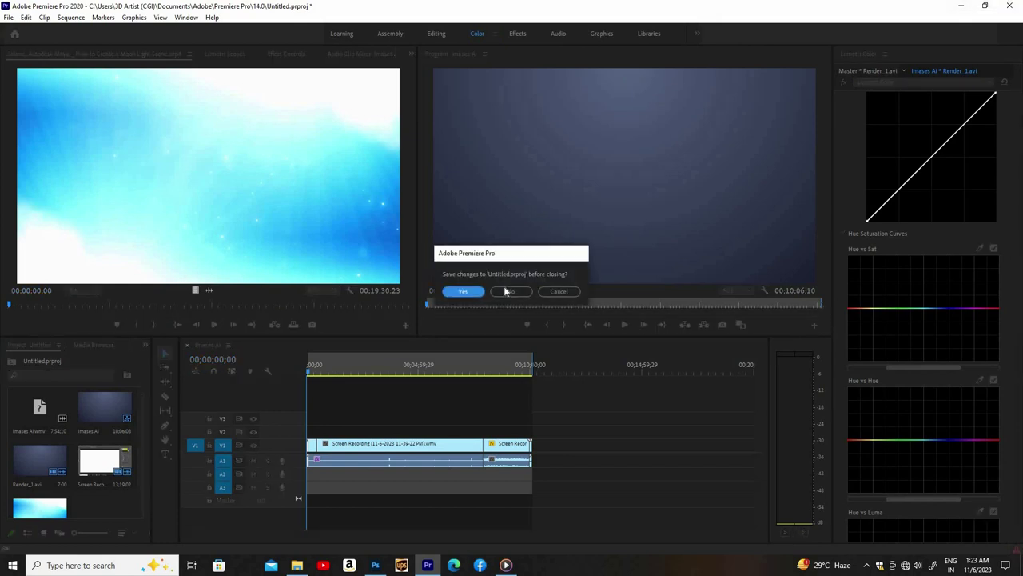
pyautogui.press('Return')
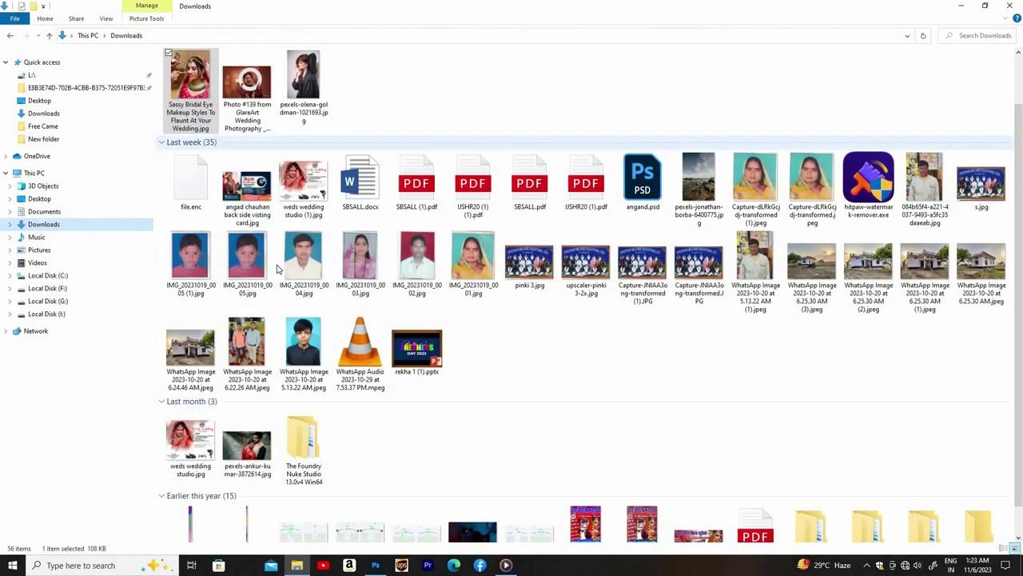
# Step: Drag professional-photographer-scaled.jpg from Downloads onto the Photoshop canvas
pyautogui.scroll(-1, 495, 250)
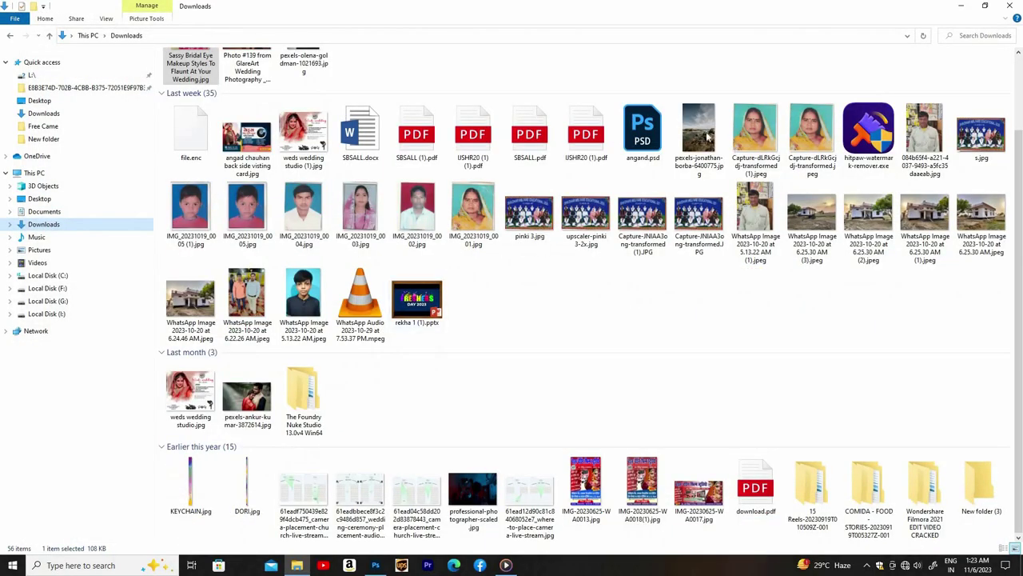
pyautogui.moveTo(704, 142); pyautogui.dragTo(404, 541)
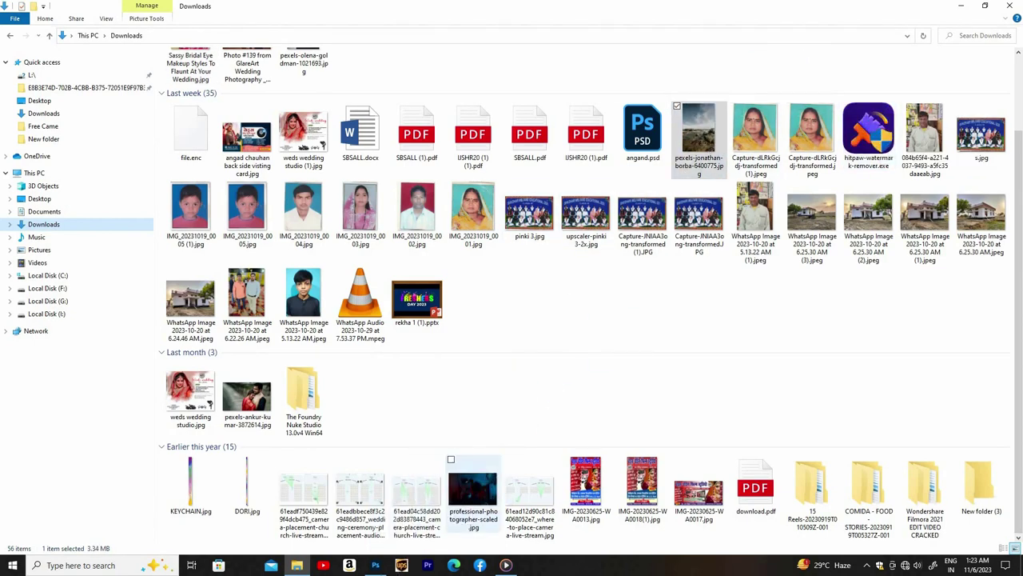
pyautogui.moveTo(473, 490)
pyautogui.mouseDown()
pyautogui.moveTo(430, 566)
pyautogui.moveTo(411, 300)
pyautogui.mouseUp()
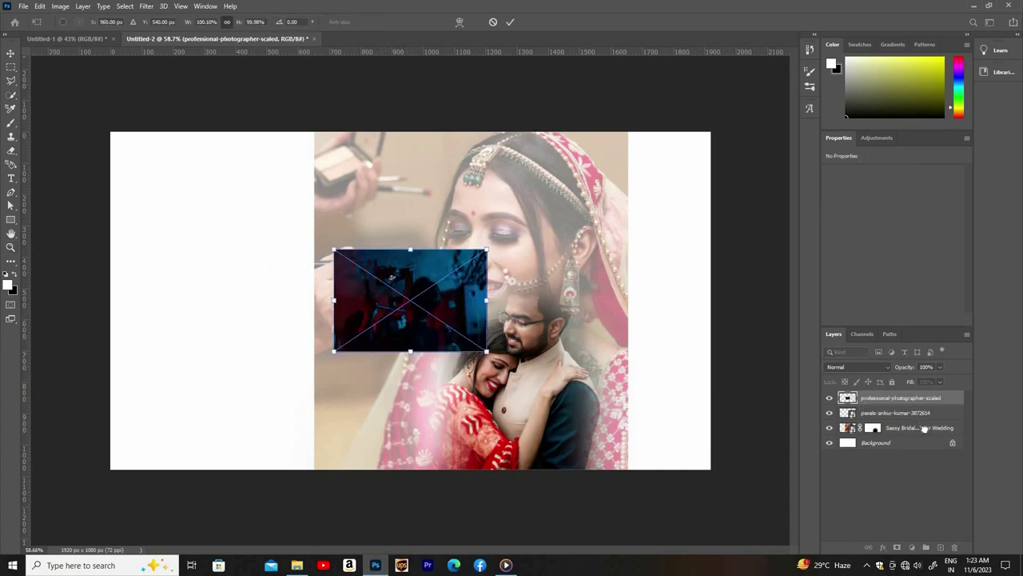
# Step: Place the photographer image below the bridal portrait and scale it to 1979 × 1329 px to fill the canvas
pyautogui.press('Return')
pyautogui.hotkey('ctrl', '[')
pyautogui.hotkey('ctrl', '[')
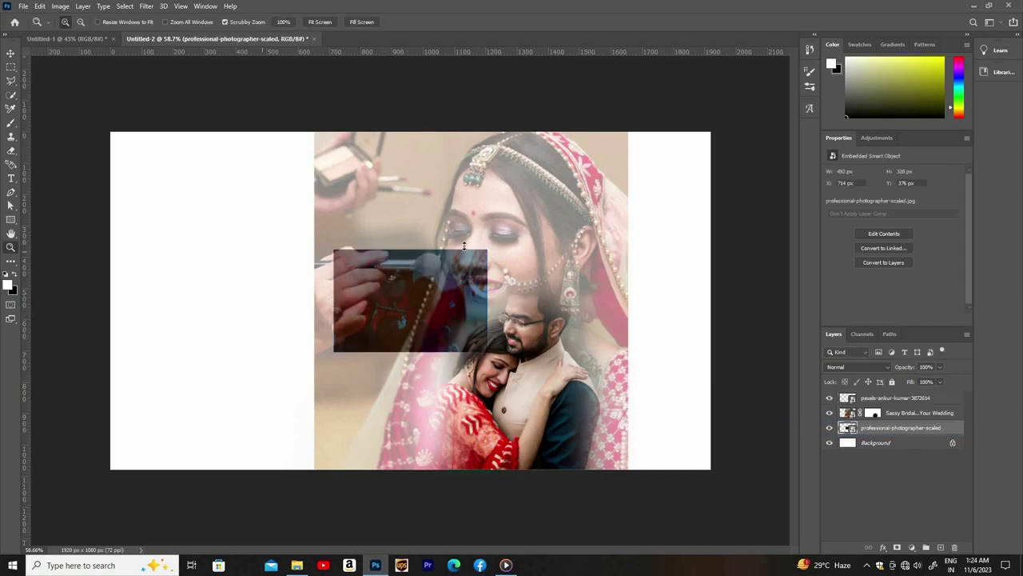
pyautogui.hotkey('ctrl', 't')
pyautogui.moveTo(487, 249)
pyautogui.mouseDown()
pyautogui.moveTo(784, 62)
pyautogui.moveTo(648, 123)
pyautogui.moveTo(709, 80)
pyautogui.moveTo(672, 118)
pyautogui.moveTo(722, 85)
pyautogui.mouseUp()
pyautogui.press('Return')
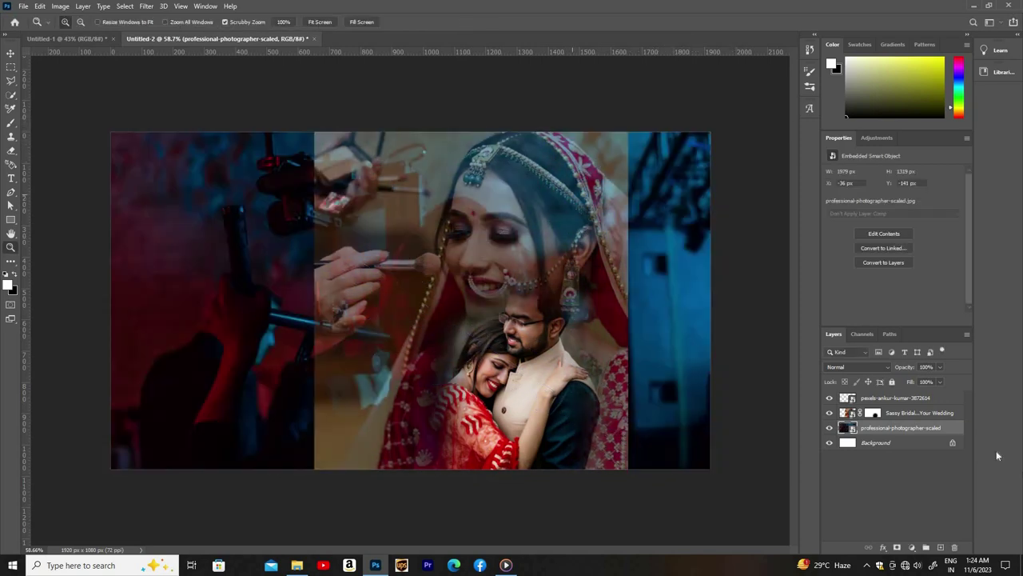
# Step: Preview Color Burn, Linear Dodge and Color Dodge on the bridal portrait, then apply Overlay
pyautogui.hotkey('alt', ']')
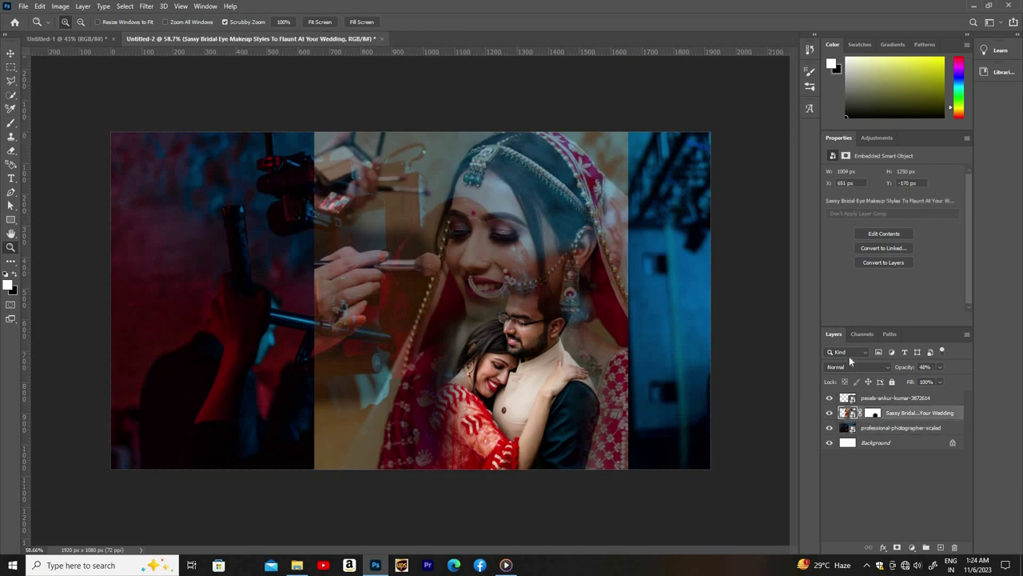
pyautogui.click(851, 366)
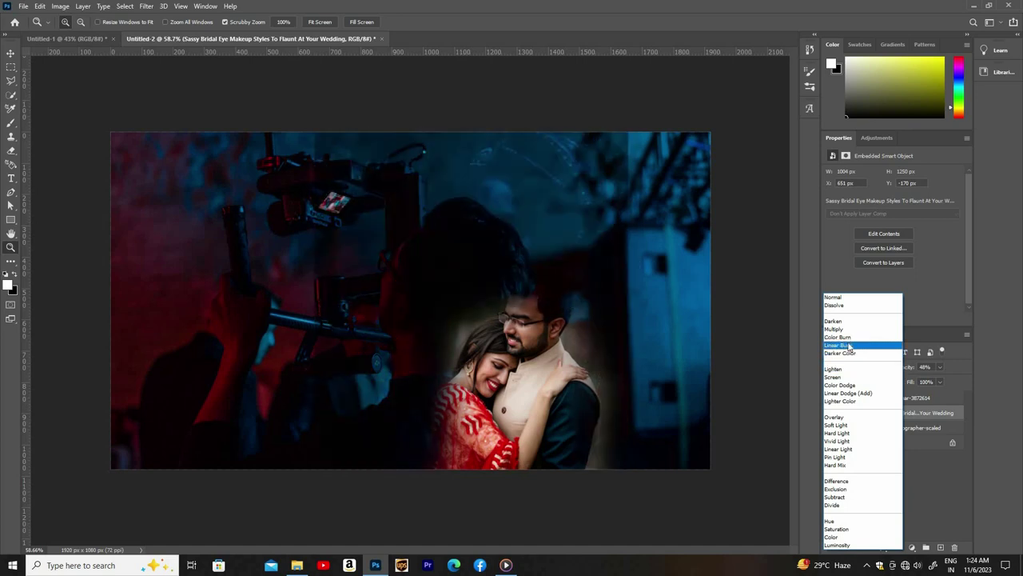
pyautogui.press('Up')
pyautogui.press('Up')
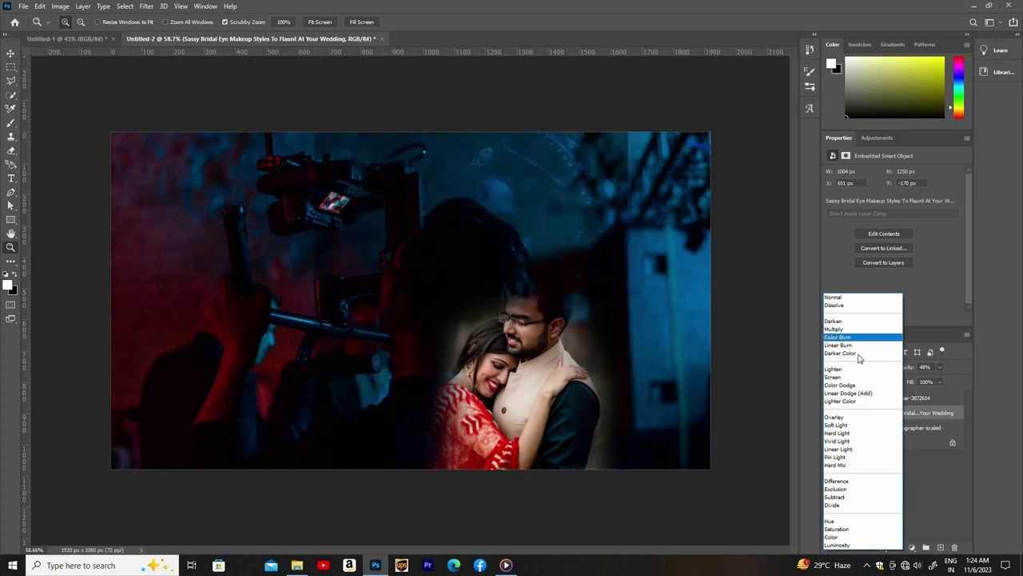
pyautogui.press('Down')
pyautogui.press('Down')
pyautogui.press('Down')
pyautogui.press('Down')
pyautogui.press('Down')
pyautogui.press('Down')
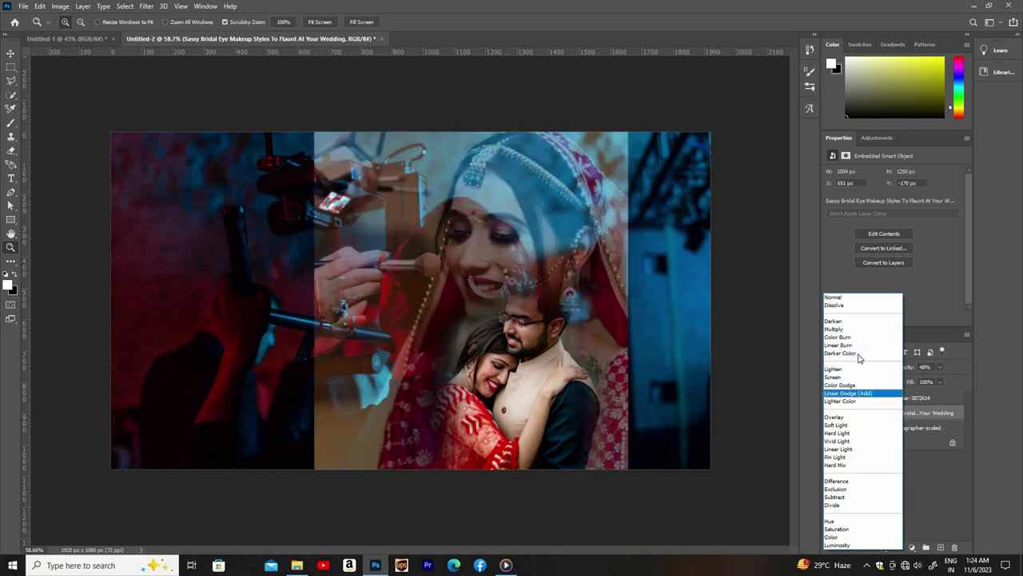
pyautogui.press('Down')
pyautogui.press('Down')
pyautogui.press('Up')
pyautogui.press('Up')
pyautogui.press('Up')
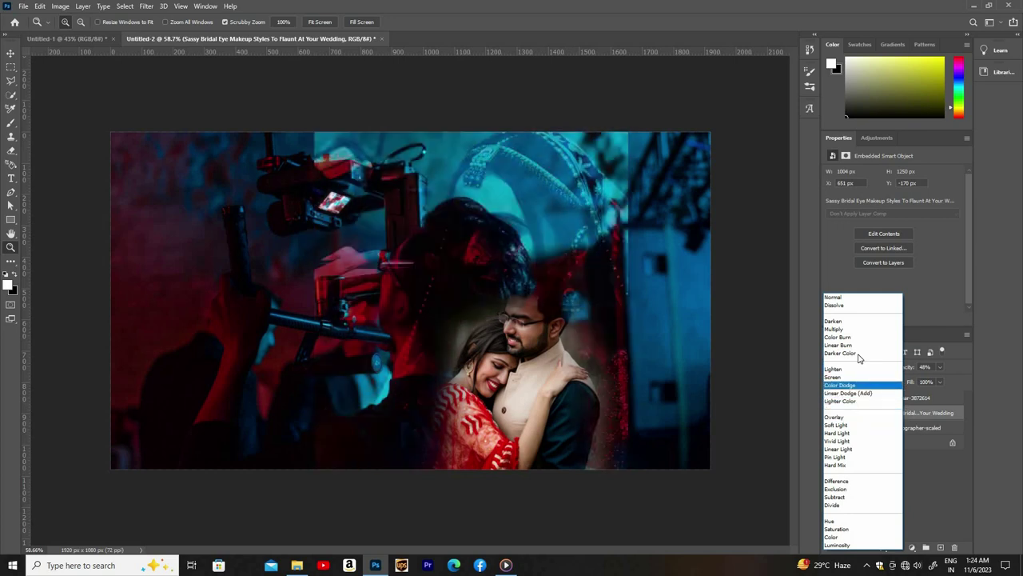
pyautogui.press('Down')
pyautogui.press('Down')
pyautogui.press('Down')
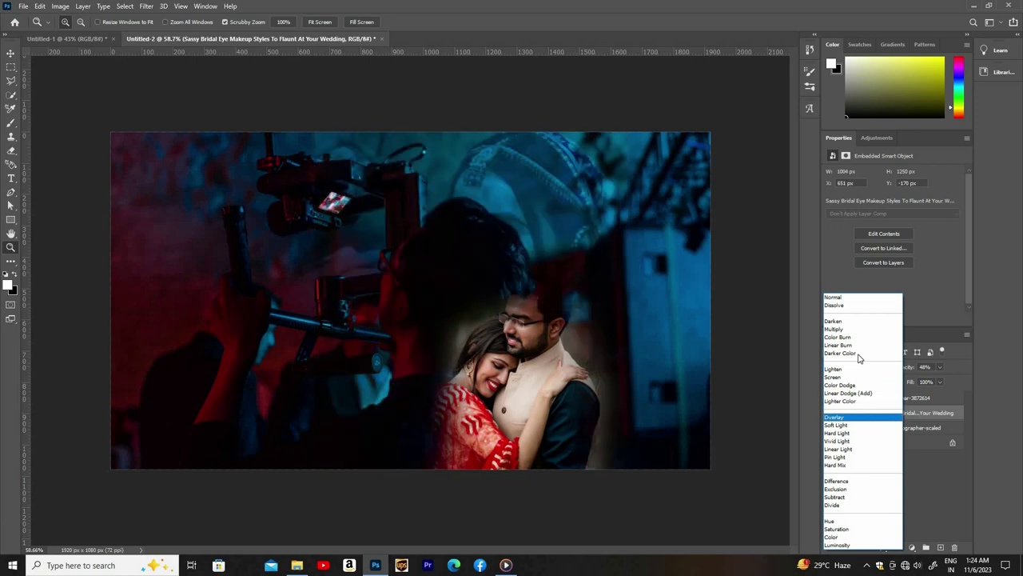
pyautogui.press('Return')
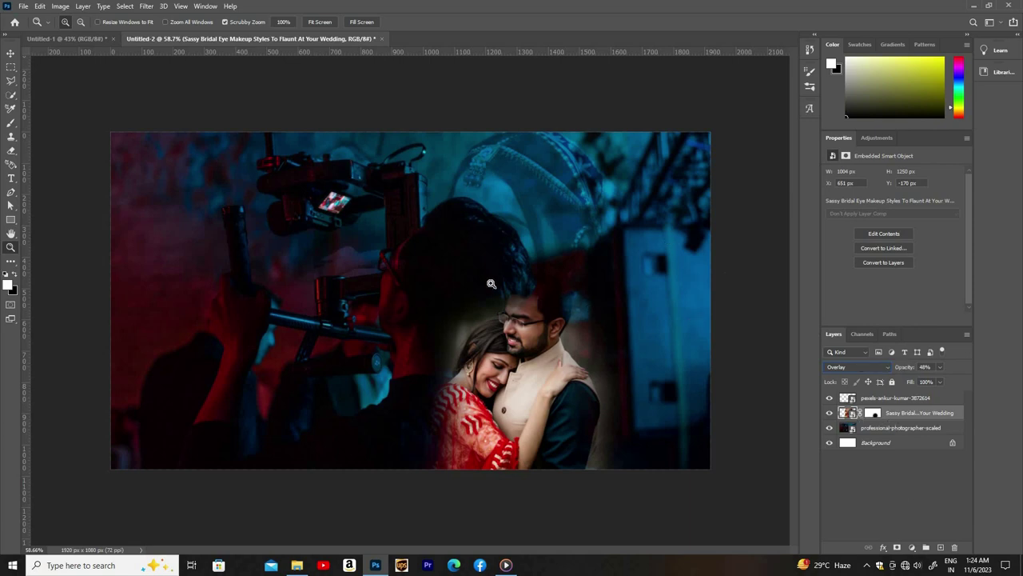
pyautogui.click(12, 52)
pyautogui.hotkey('ctrl', 't')
# Step: Move the bridal portrait up and to the right and commit its new position
pyautogui.moveTo(483, 319); pyautogui.dragTo(509, 312)
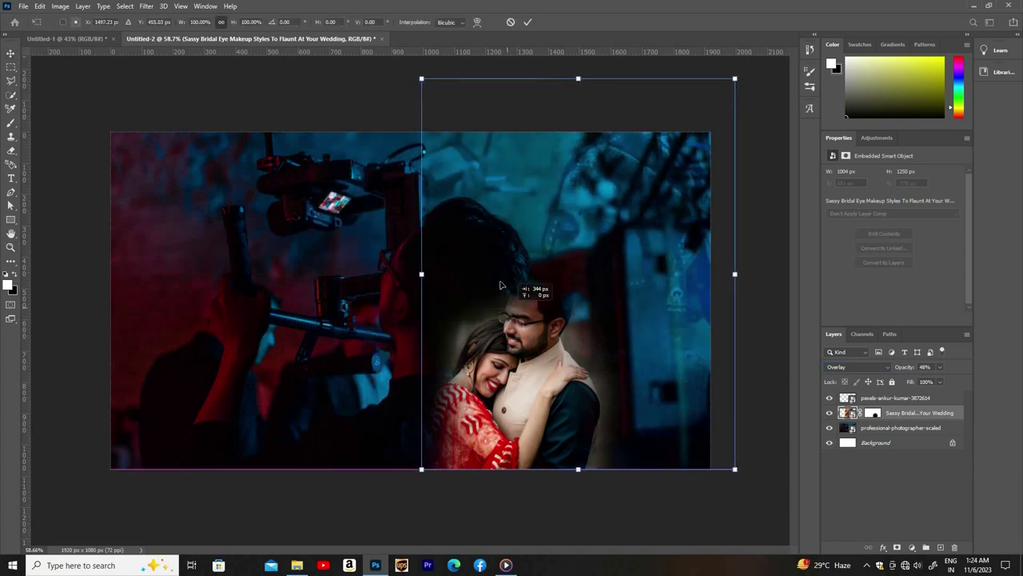
pyautogui.moveTo(510, 312); pyautogui.dragTo(493, 237)
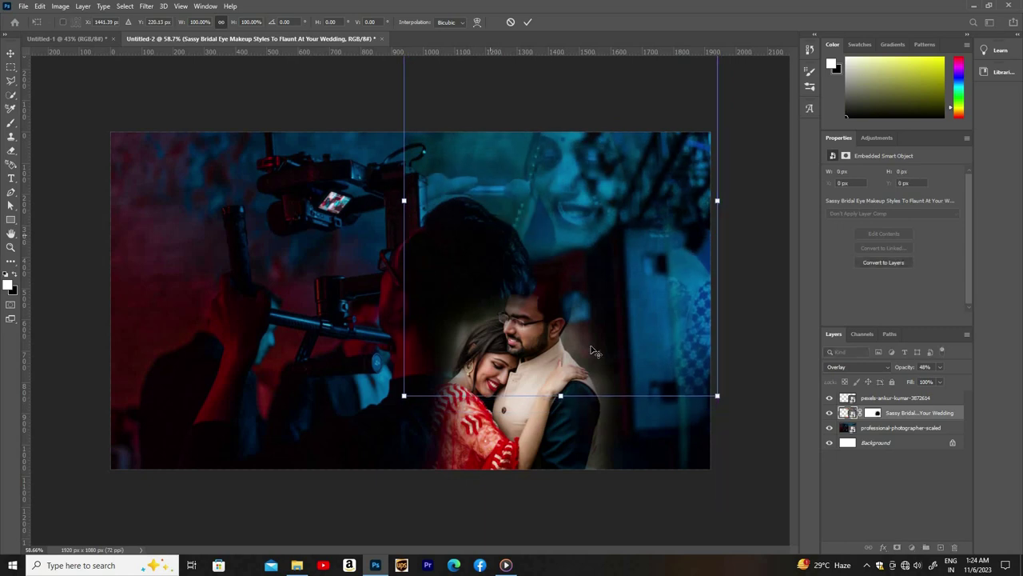
pyautogui.press('Return')
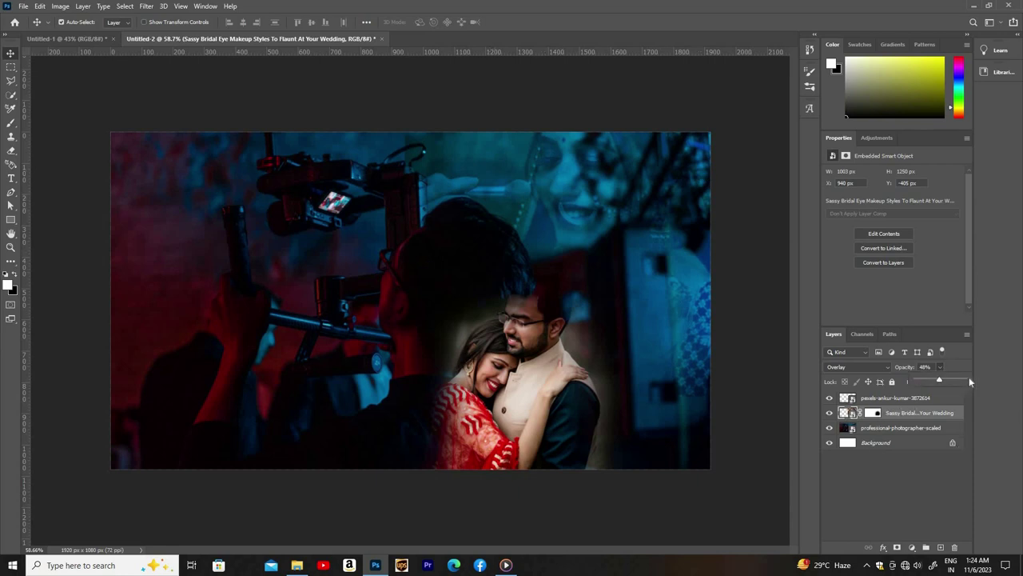
# Step: Lower the portrait to 35% opacity and paint black on its mask to hide part of it
pyautogui.moveTo(964, 376); pyautogui.dragTo(919, 379)
pyautogui.click(872, 416)
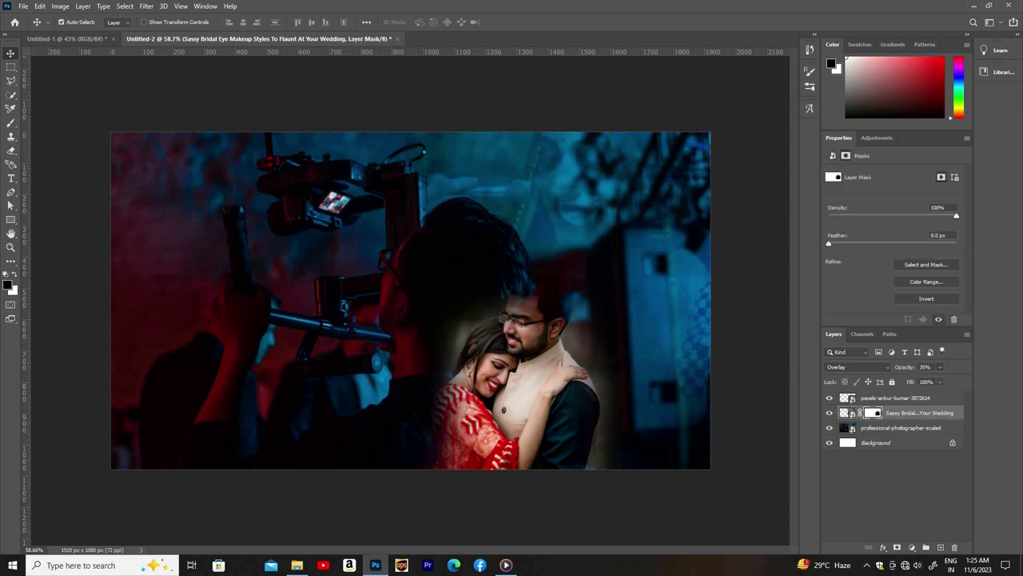
pyautogui.press('b')
pyautogui.moveTo(316, 168); pyautogui.dragTo(366, 168)
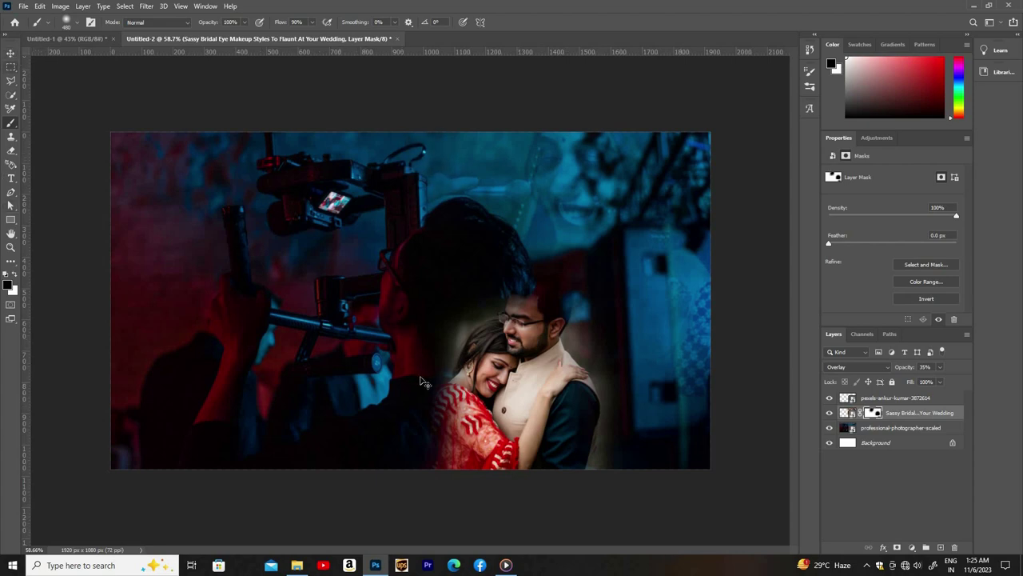
pyautogui.click(10, 53)
# Step: Move the couple photo below the bridal portrait and preview blend modes from Darken through Overlay
pyautogui.click(879, 400)
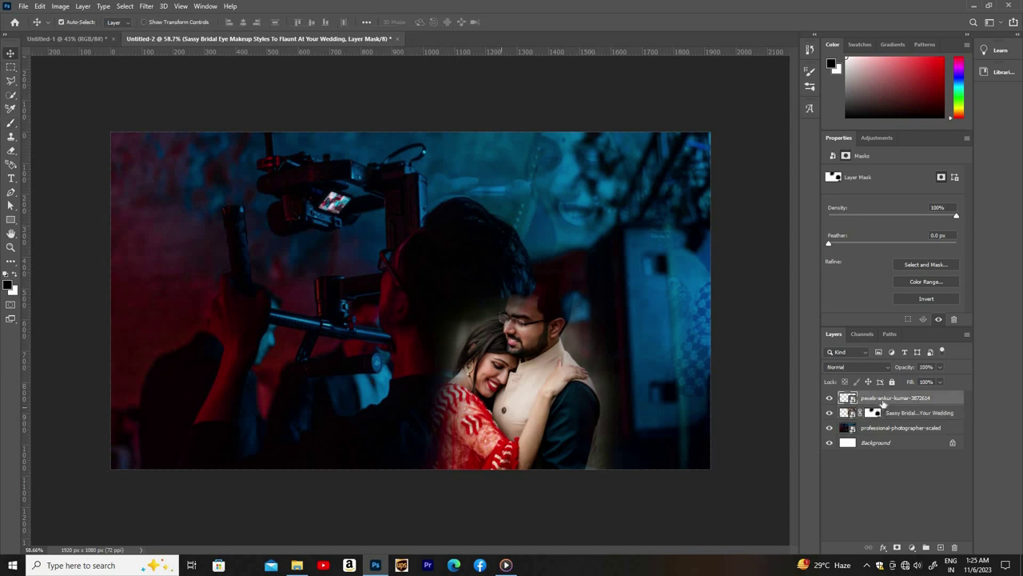
pyautogui.moveTo(888, 416); pyautogui.dragTo(888, 421)
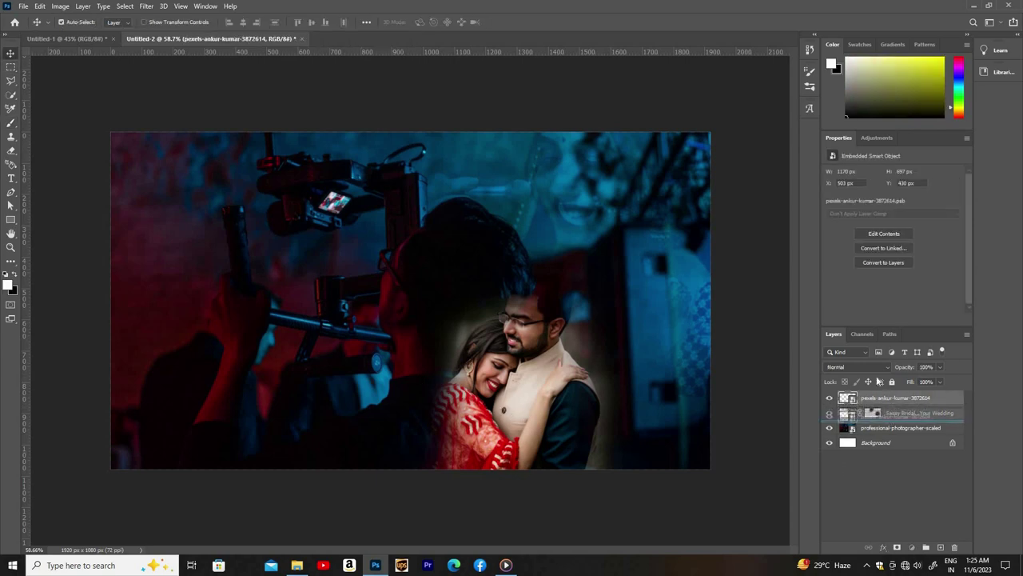
pyautogui.click(855, 366)
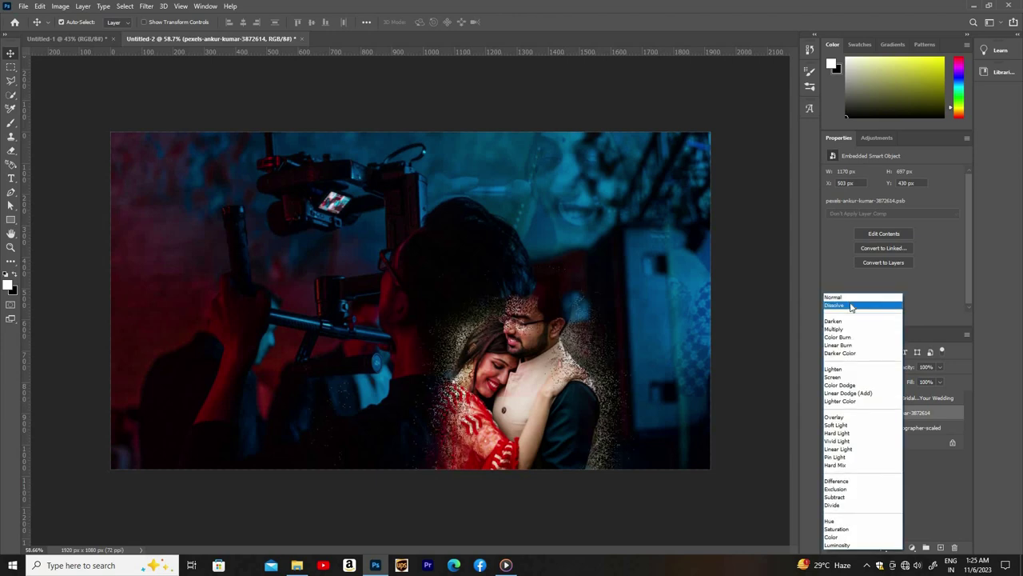
pyautogui.press('Down')
pyautogui.press('Down')
pyautogui.press('Down')
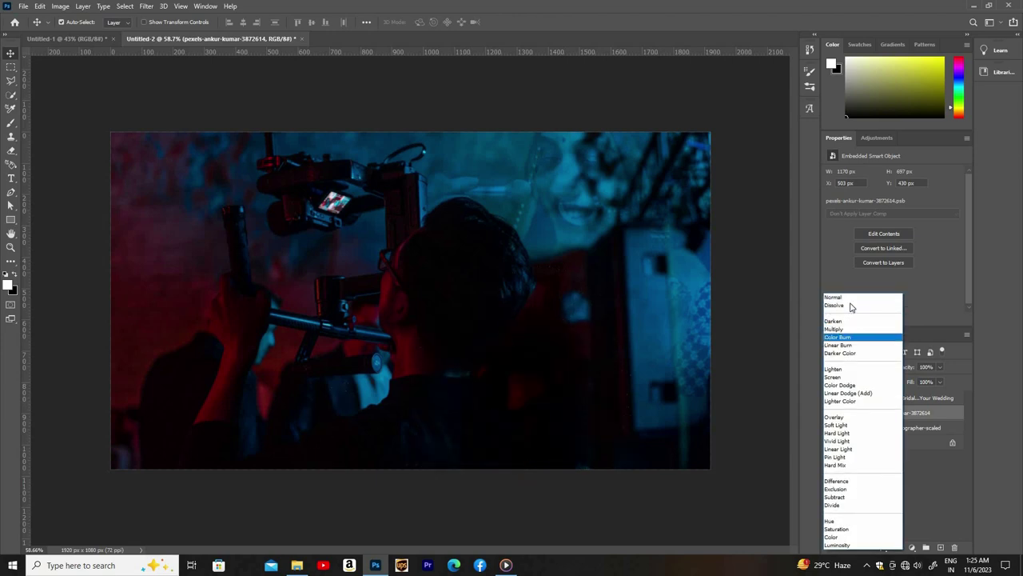
pyautogui.press('Down')
pyautogui.press('Down')
pyautogui.press('Down')
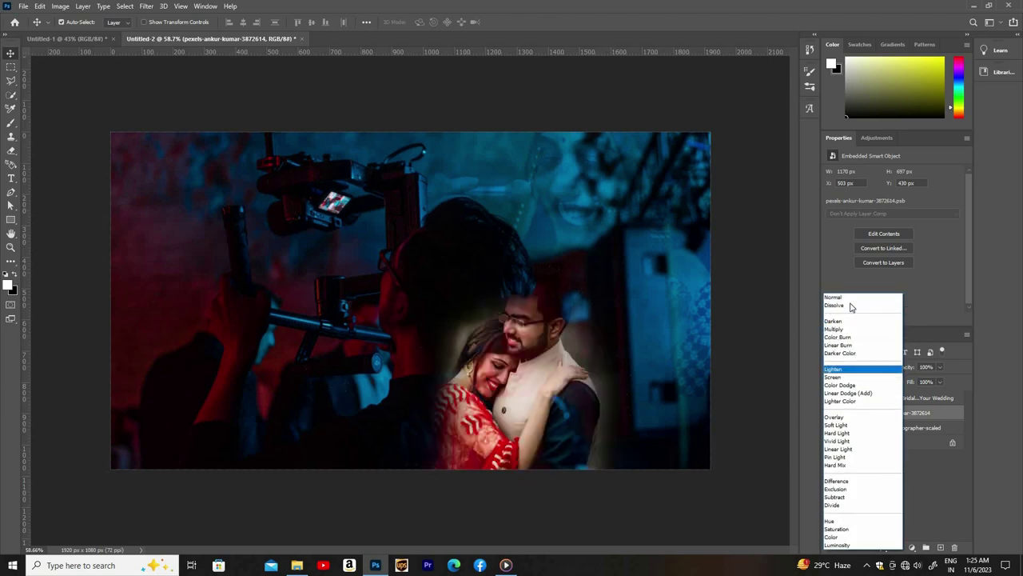
pyautogui.press('Down')
pyautogui.press('Down')
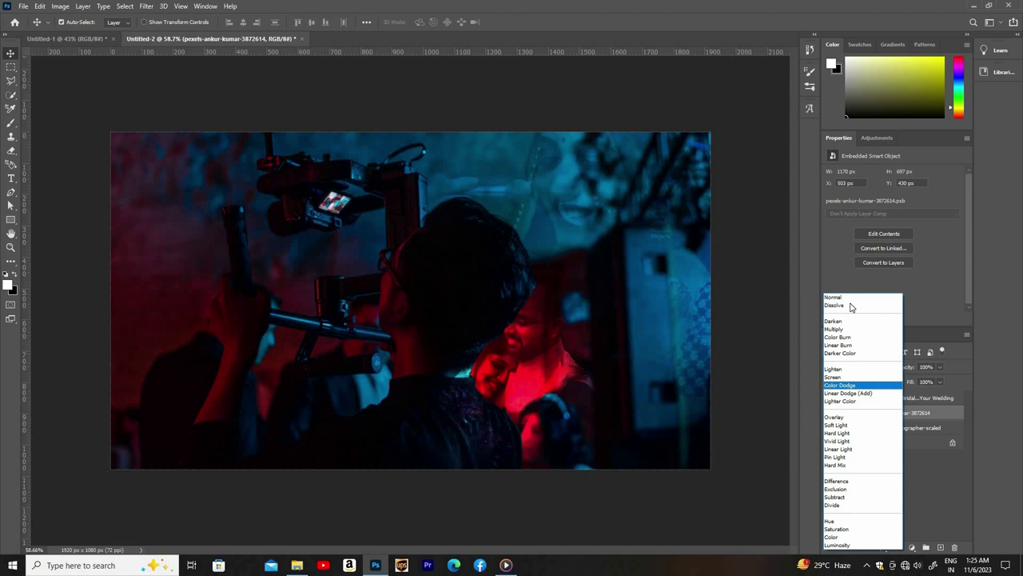
pyautogui.press('Up')
pyautogui.press('Down')
pyautogui.press('Down')
pyautogui.press('Down')
pyautogui.press('Down')
pyautogui.press('Down')
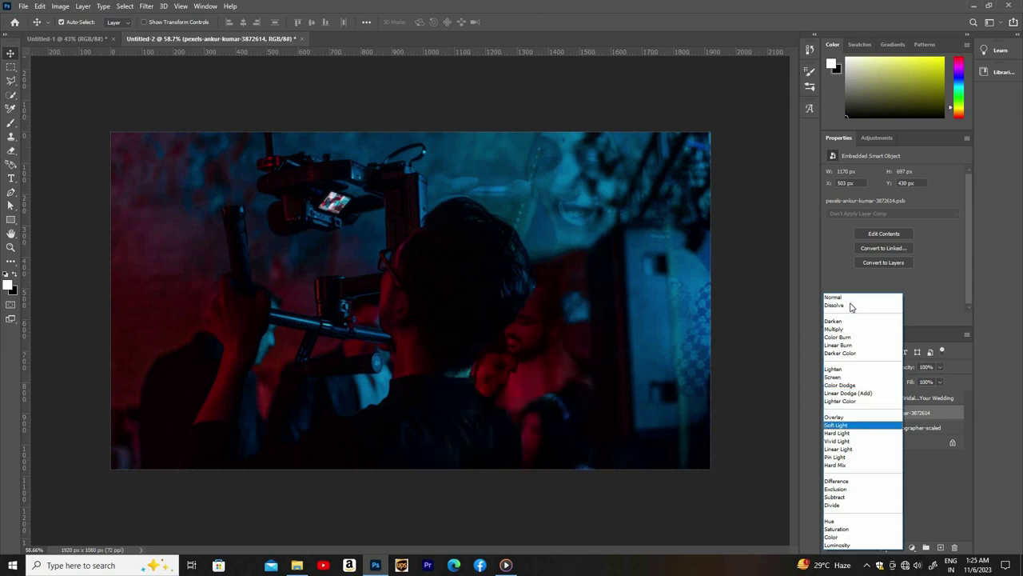
pyautogui.press('Down')
pyautogui.press('Up')
pyautogui.press('Up')
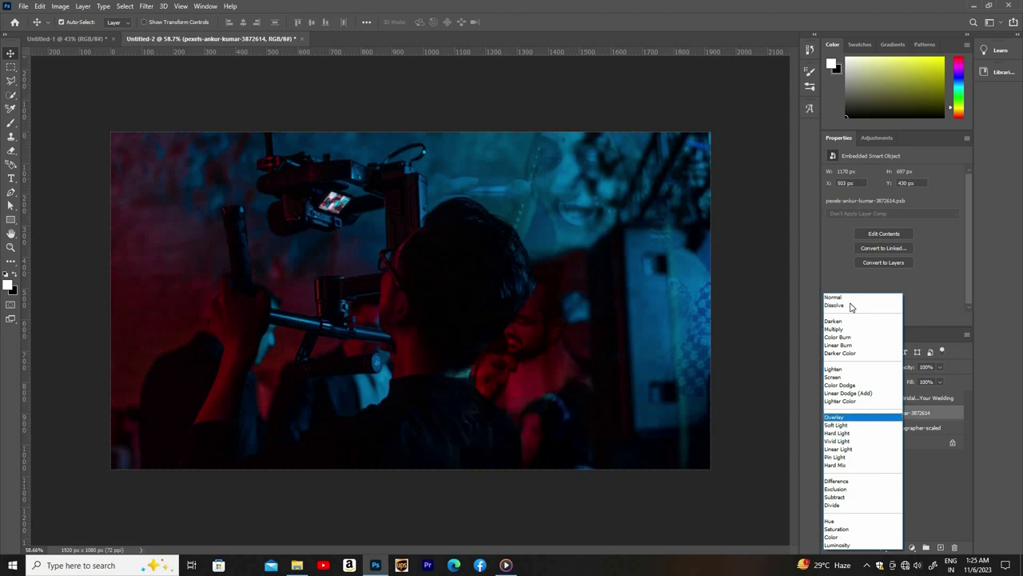
# Step: Preview Vivid Light through Hue on the couple photo, apply Soft Light, and start nudging it right
pyautogui.press('Up')
pyautogui.press('Down')
pyautogui.press('Up')
pyautogui.press('Down')
pyautogui.press('Down')
pyautogui.press('Down')
pyautogui.press('Down')
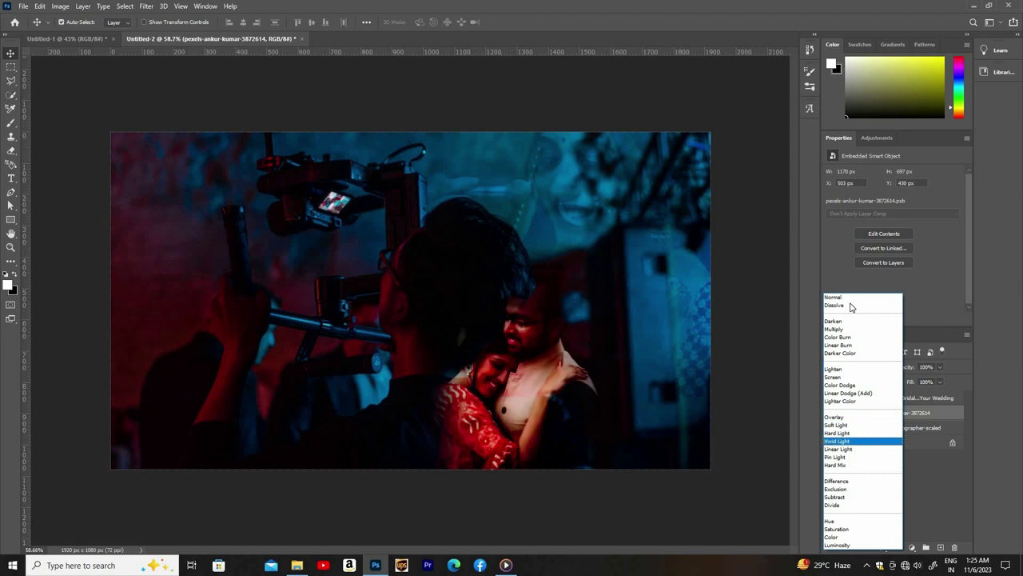
pyautogui.press('Down')
pyautogui.press('Down')
pyautogui.press('Down')
pyautogui.press('Down')
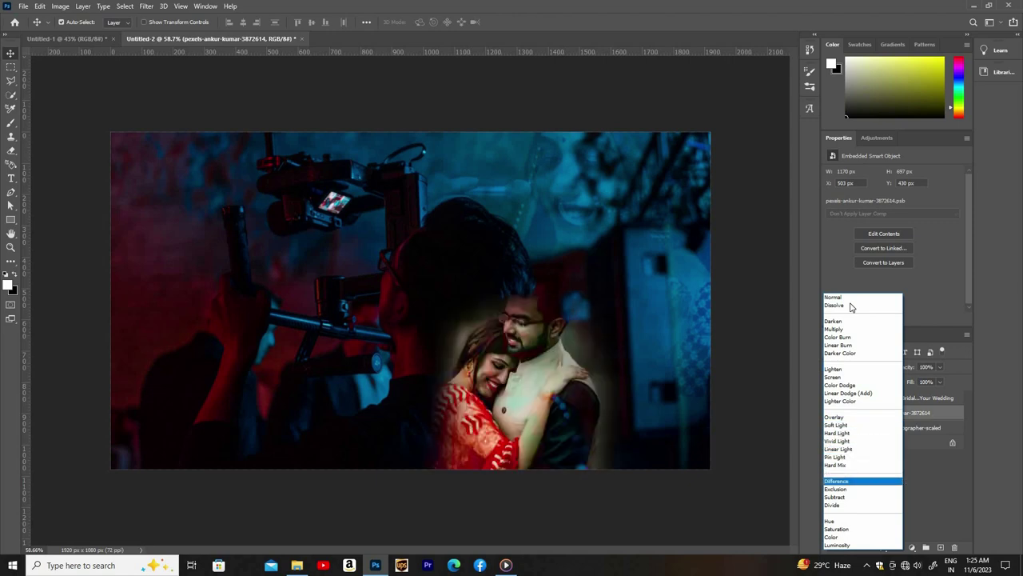
pyautogui.press('Up')
pyautogui.press('Down')
pyautogui.press('Down')
pyautogui.press('Down')
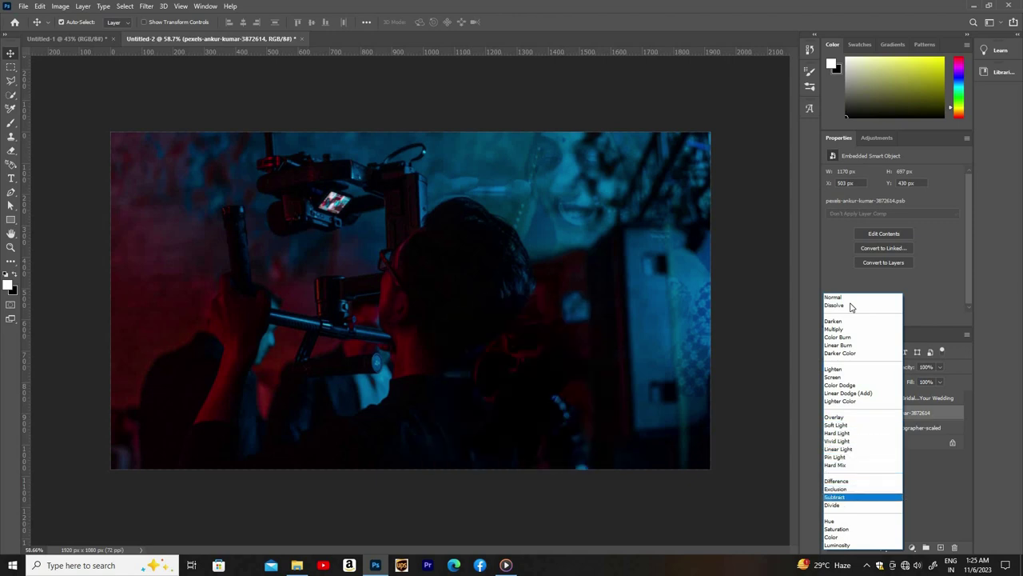
pyautogui.press('Down')
pyautogui.press('Down')
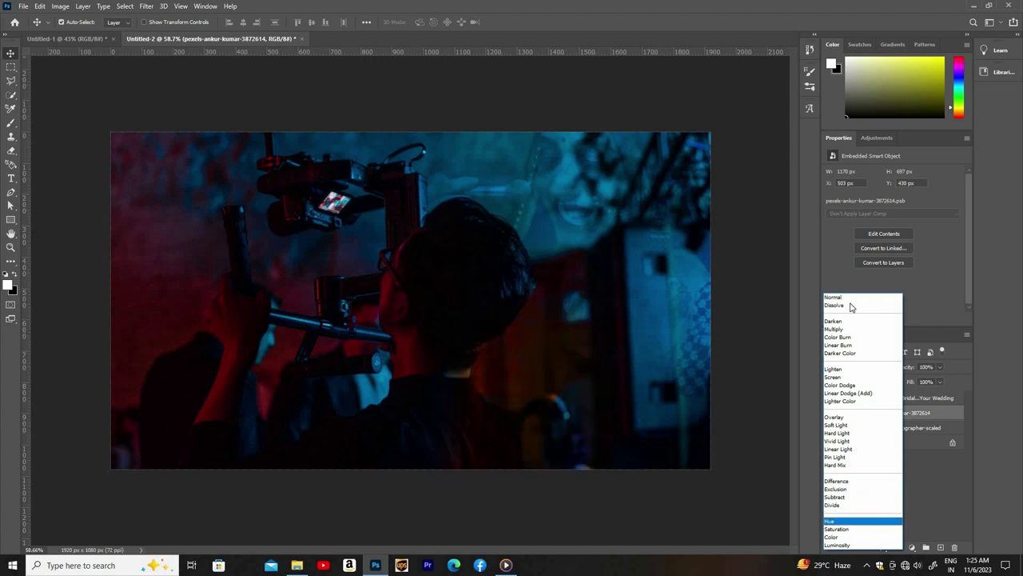
pyautogui.press('Down')
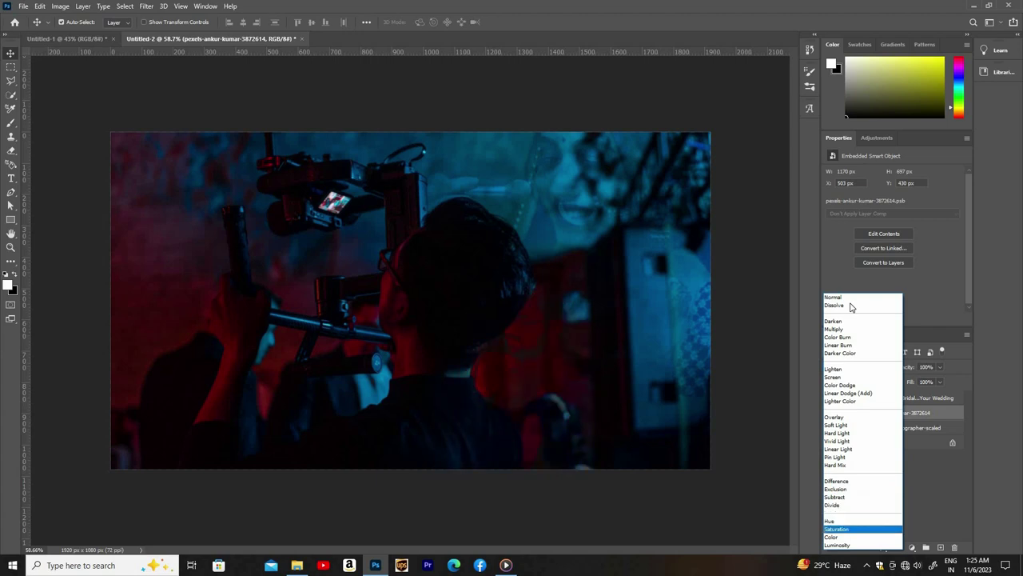
pyautogui.press('Down')
pyautogui.press('Up')
pyautogui.press('Up')
pyautogui.press('Up')
pyautogui.press('Up')
pyautogui.press('Up')
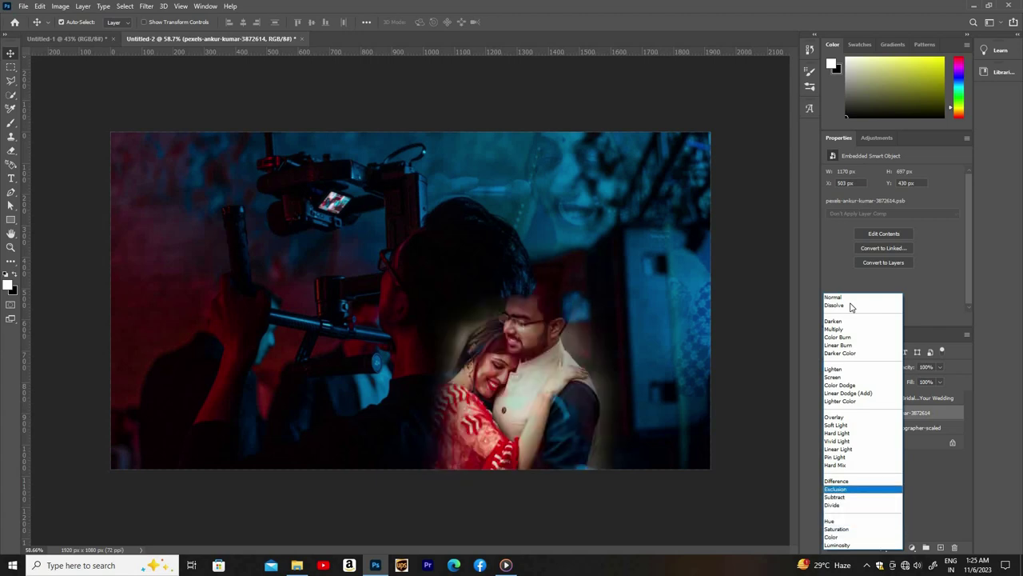
pyautogui.press('Up')
pyautogui.press('Up')
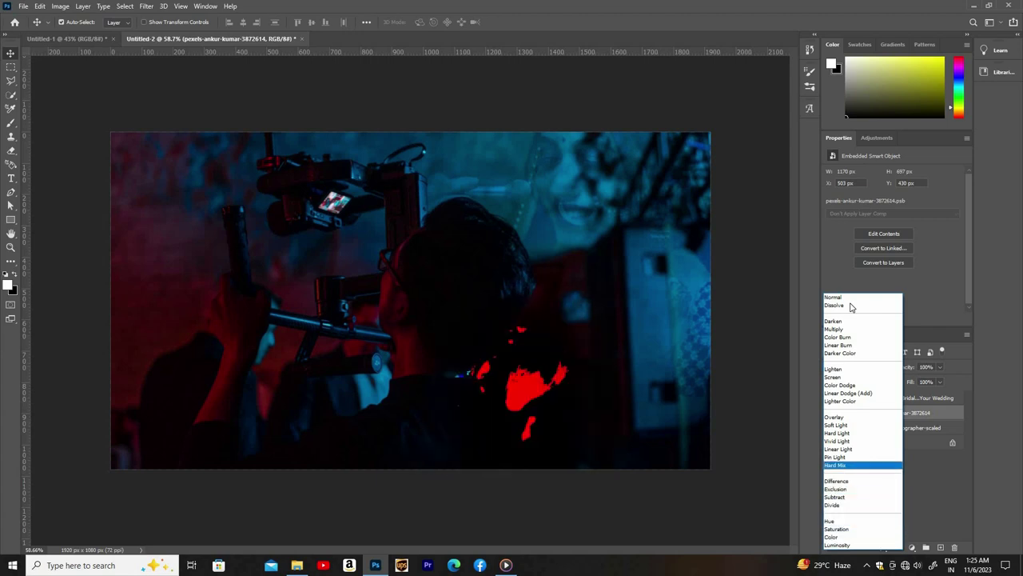
pyautogui.press('Up')
pyautogui.press('Up')
pyautogui.press('Up')
pyautogui.press('Up')
pyautogui.press('Up')
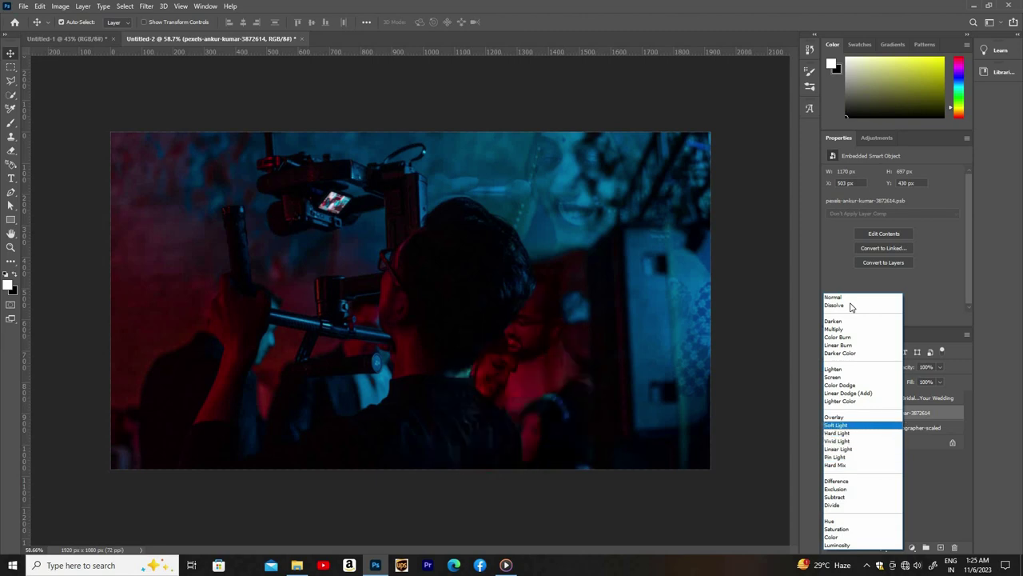
pyautogui.press('Up')
pyautogui.press('Down')
pyautogui.press('Return')
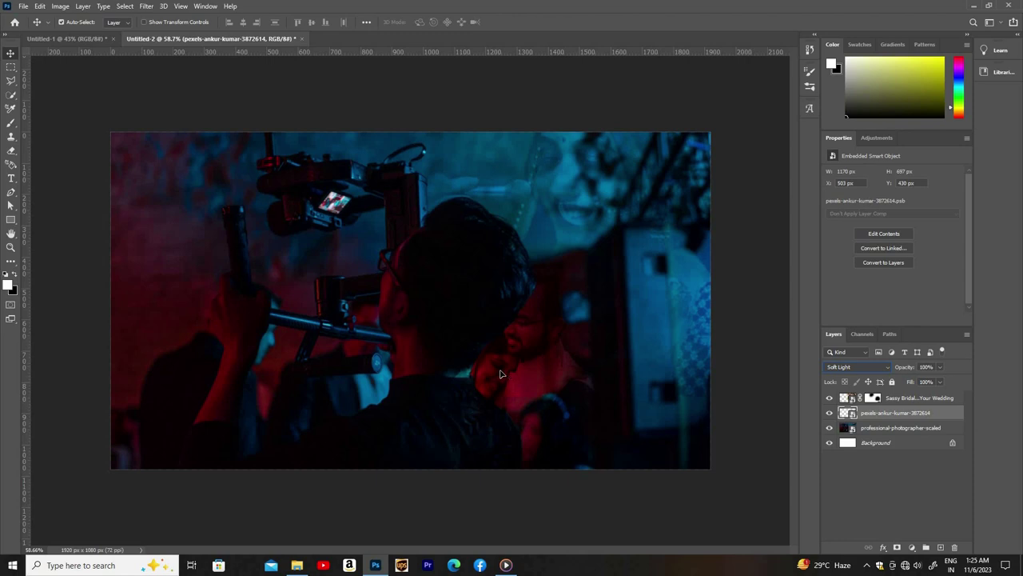
pyautogui.hotkey('ctrl', 't')
pyautogui.moveTo(503, 372)
pyautogui.mouseDown()
pyautogui.moveTo(544, 367)
pyautogui.moveTo(545, 351)
pyautogui.mouseUp()
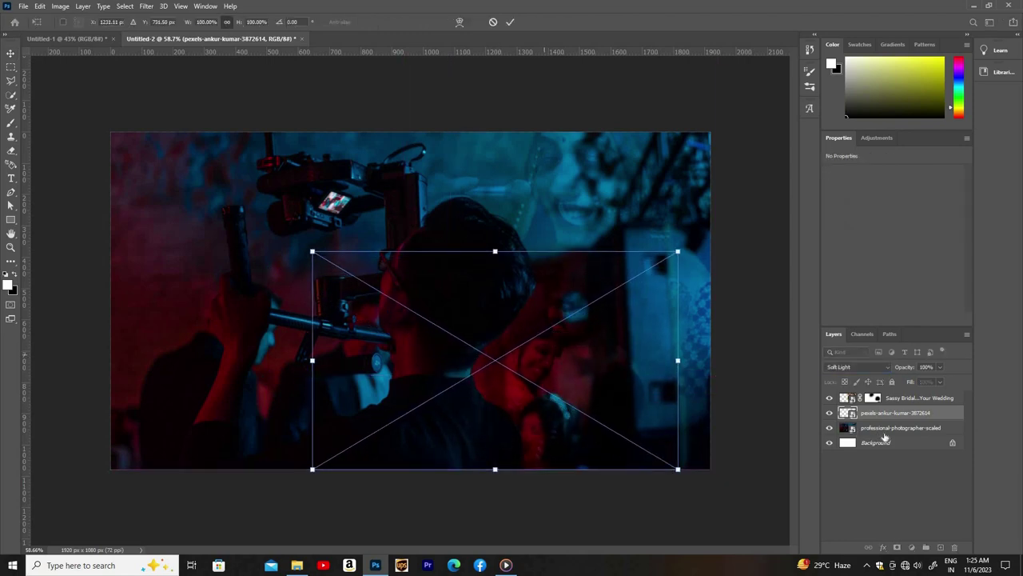
# Step: Commit the couple photo at X 646 px, Y 383 px, then hide and reshow it to compare
pyautogui.press('Return')
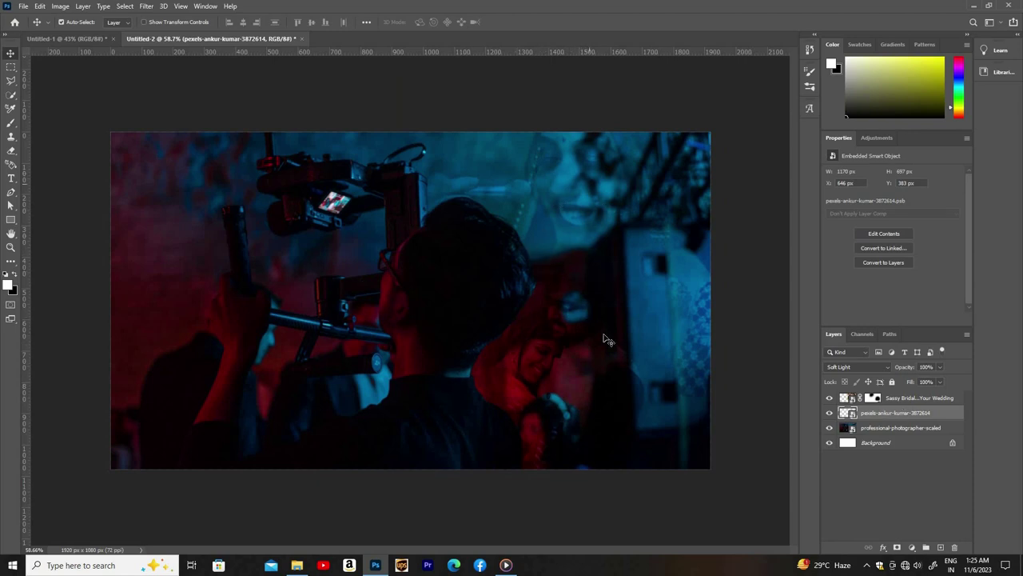
pyautogui.click(829, 412)
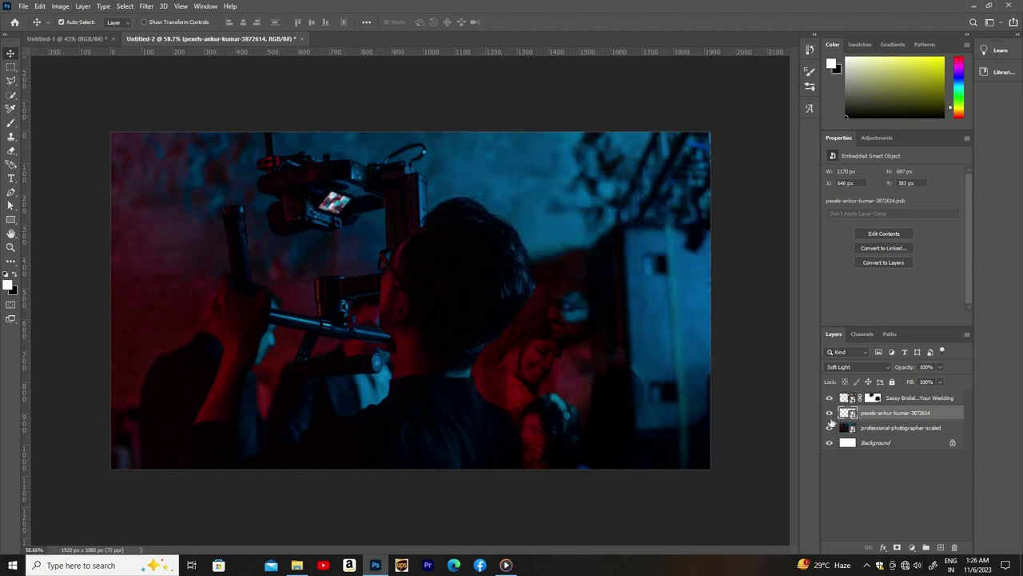
pyautogui.hotkey('ctrl', 'z')
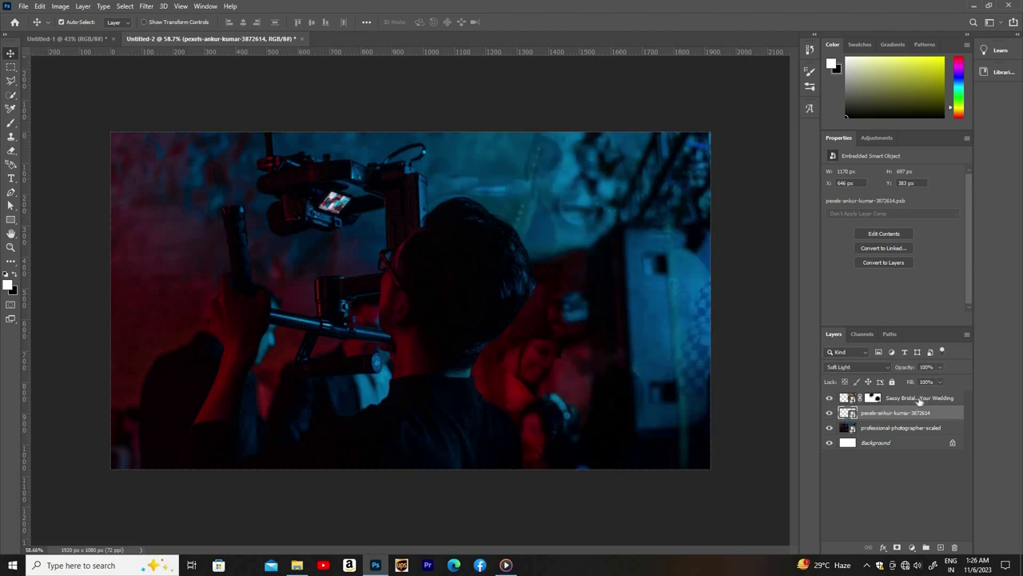